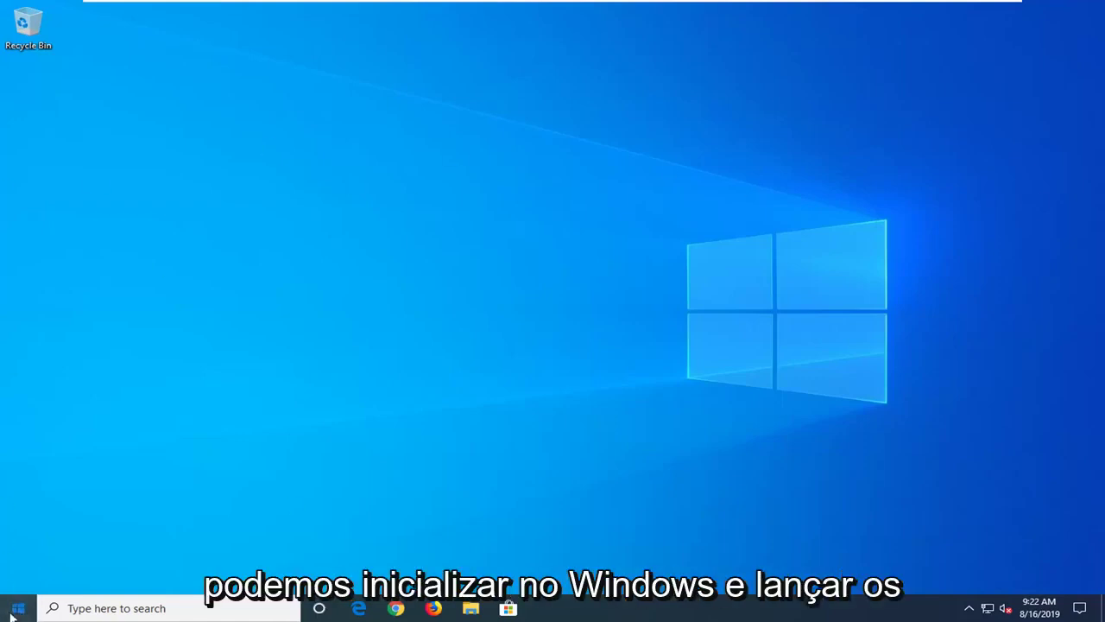
- Open the computer's power options from the Windows desktop
{"action": "left_click", "coordinate": [13, 612]}
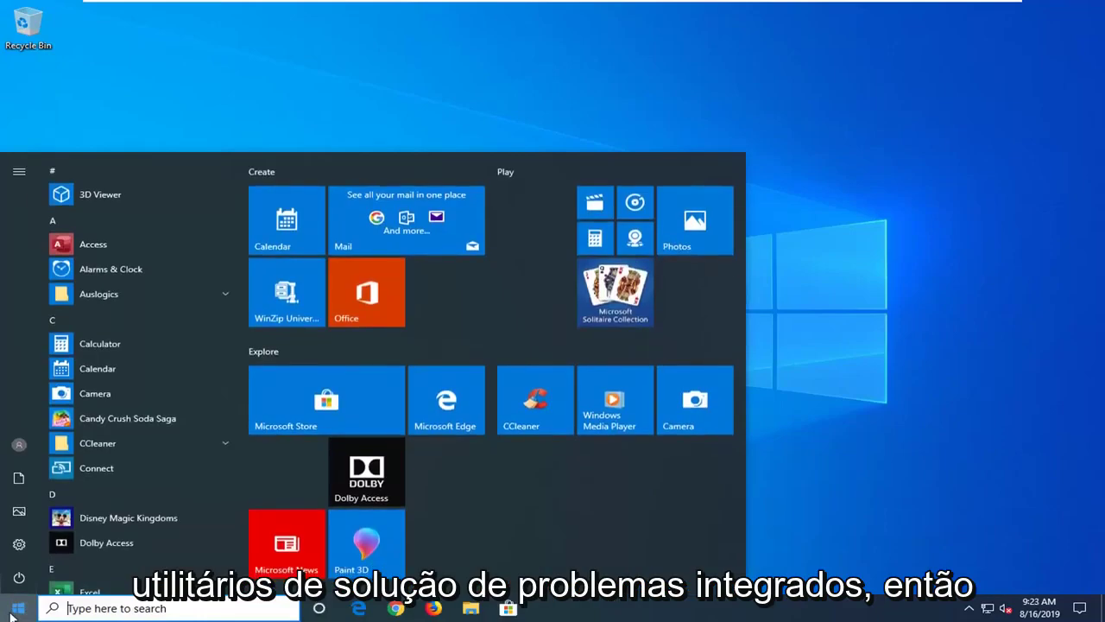
{"action": "left_click", "coordinate": [13, 612]}
{"action": "left_click", "coordinate": [13, 612]}
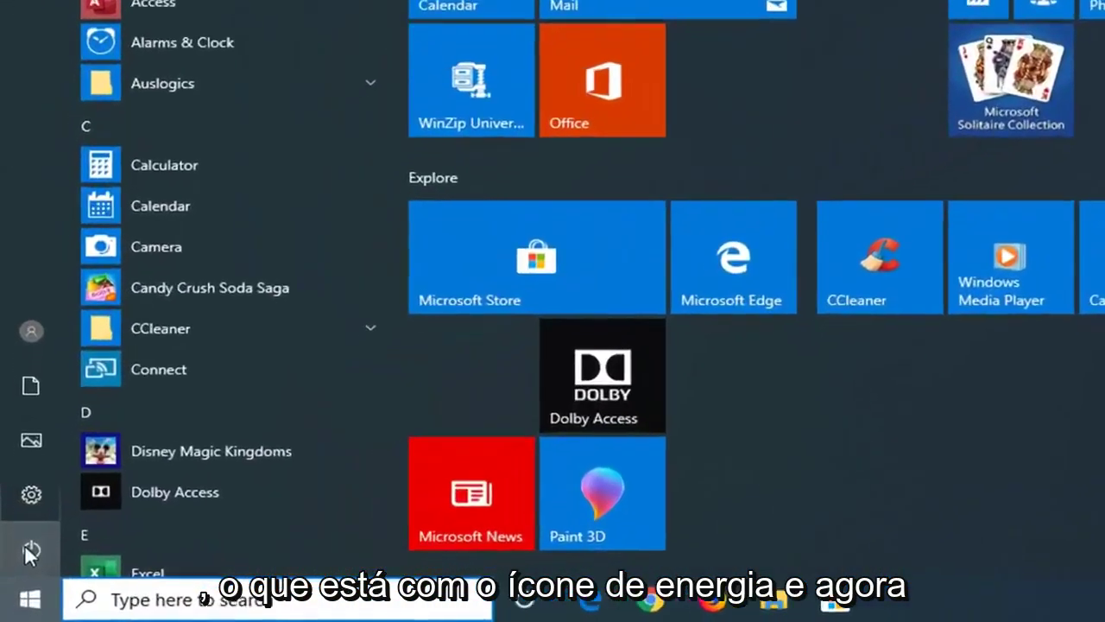
{"action": "left_click", "coordinate": [28, 550]}
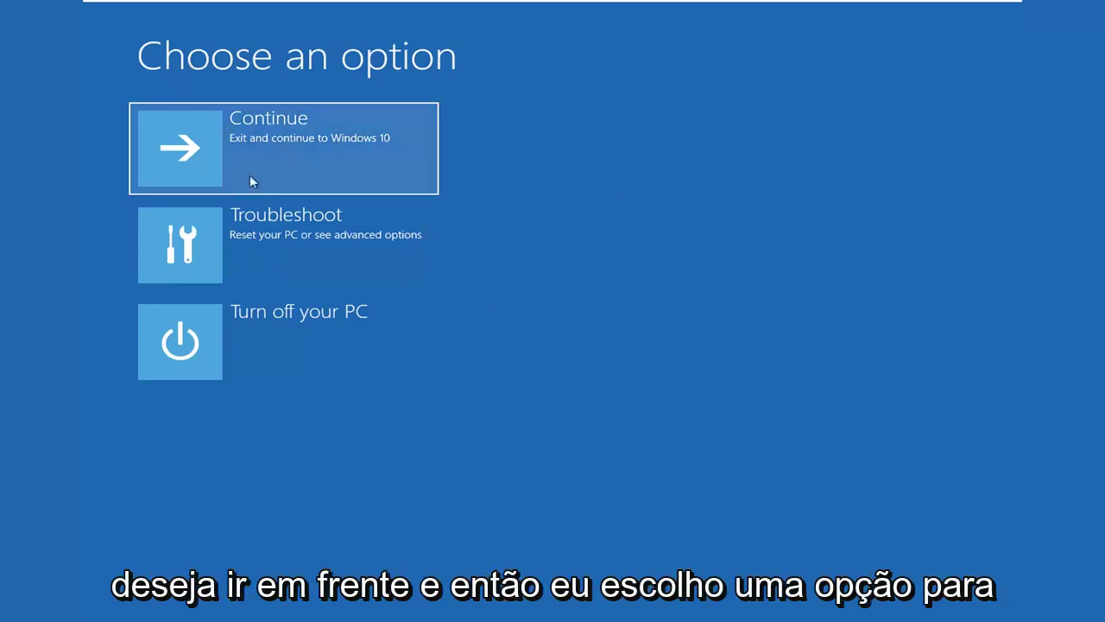
- Open the recovery Command Prompt through the advanced troubleshooting options, continuing with the listed account and a blank password
{"action": "left_click", "coordinate": [272, 244]}
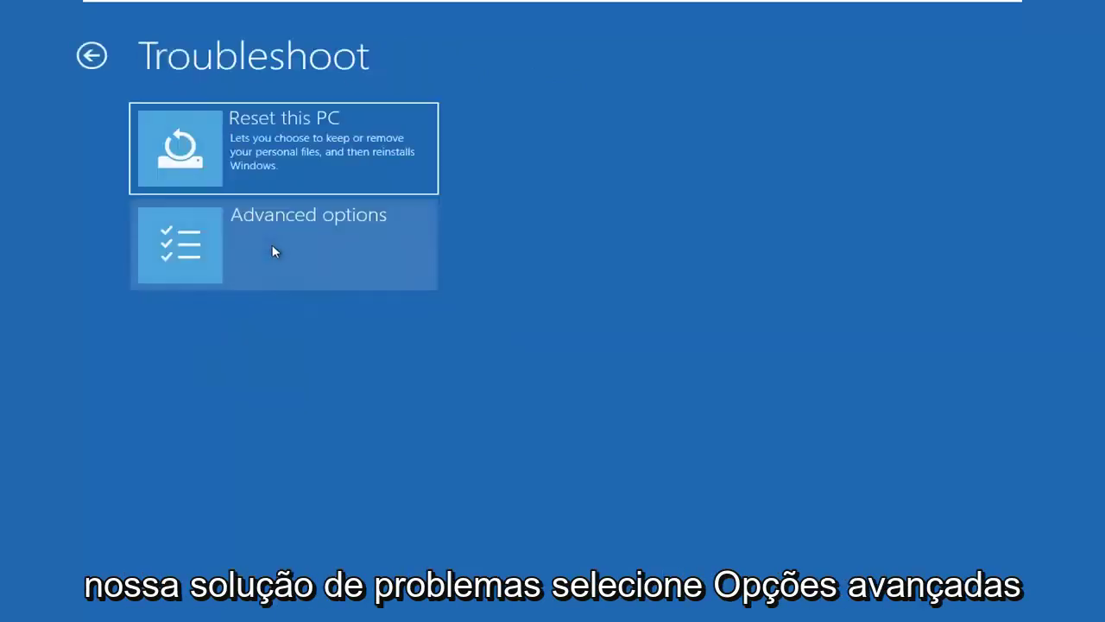
{"action": "left_click", "coordinate": [257, 243]}
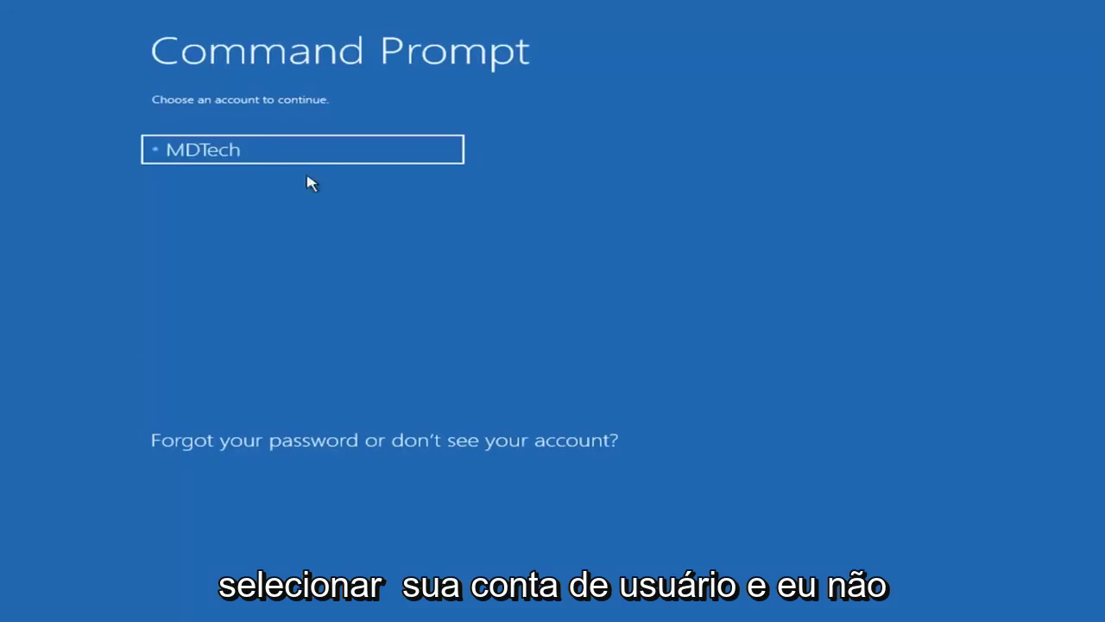
{"action": "left_click", "coordinate": [285, 151]}
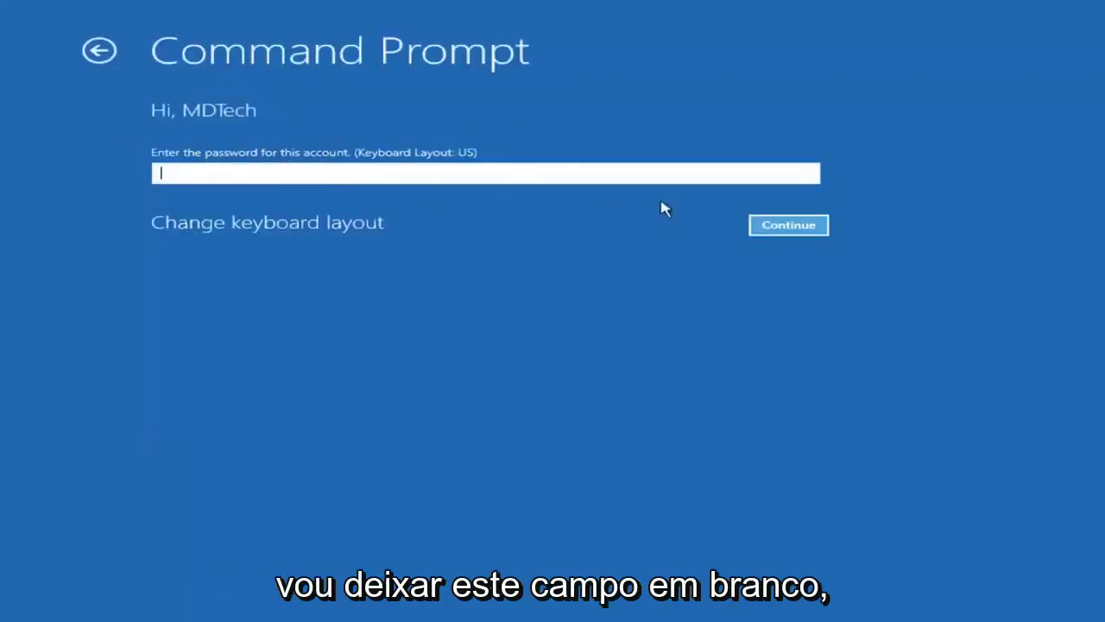
{"action": "left_click", "coordinate": [797, 231]}
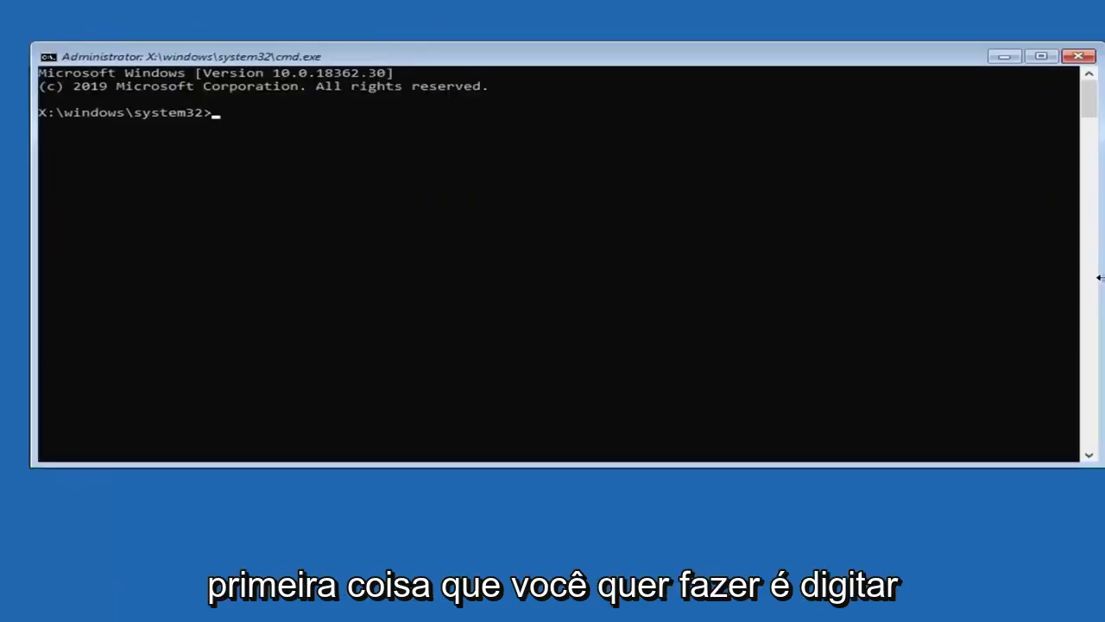
- Repair the master boot record by running Bootrec /fixmbr at the command prompt
{"action": "type", "text": "Bo"}
{"action": "type", "text": "otrec"}
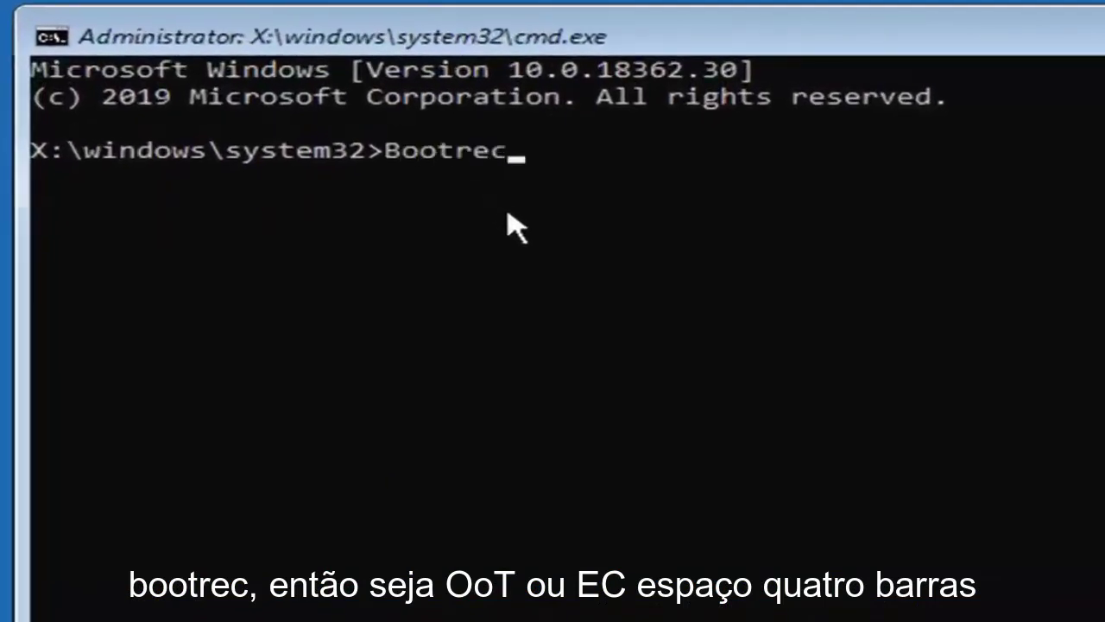
{"action": "type", "text": " /fixmbr"}
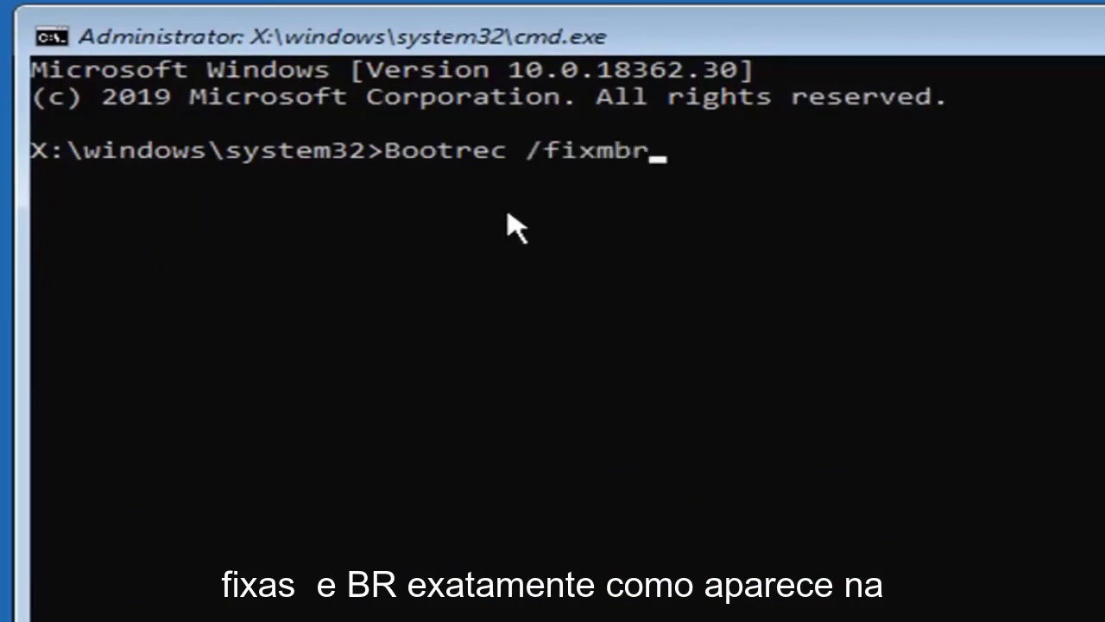
{"action": "key", "text": "Return"}
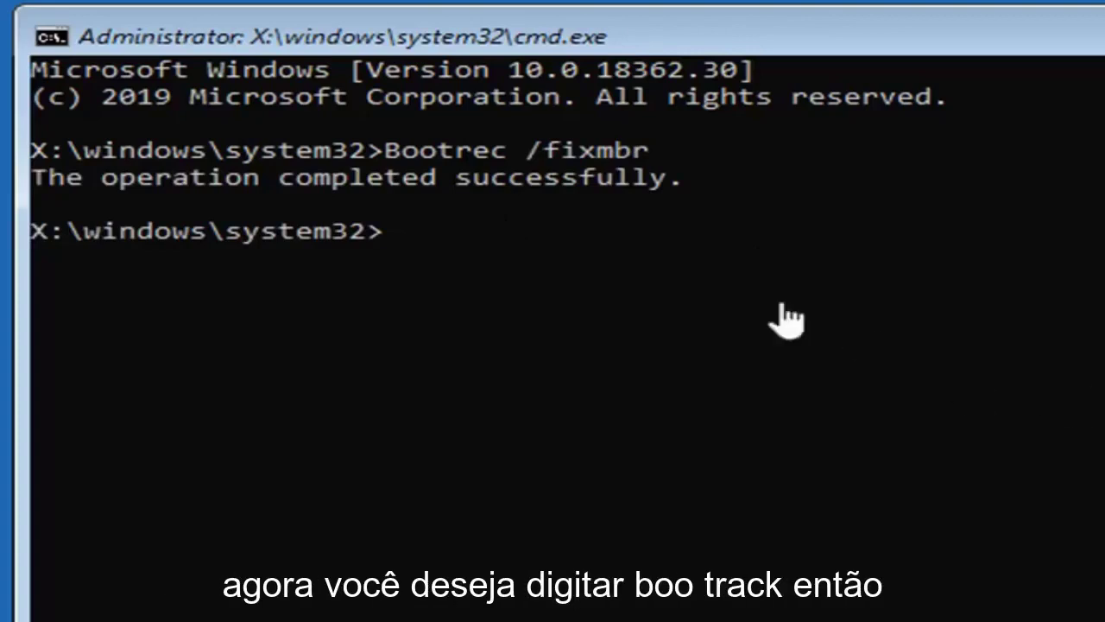
- Try to write a new boot sector by running Bootrec /fixboot
{"action": "type", "text": "Boot"}
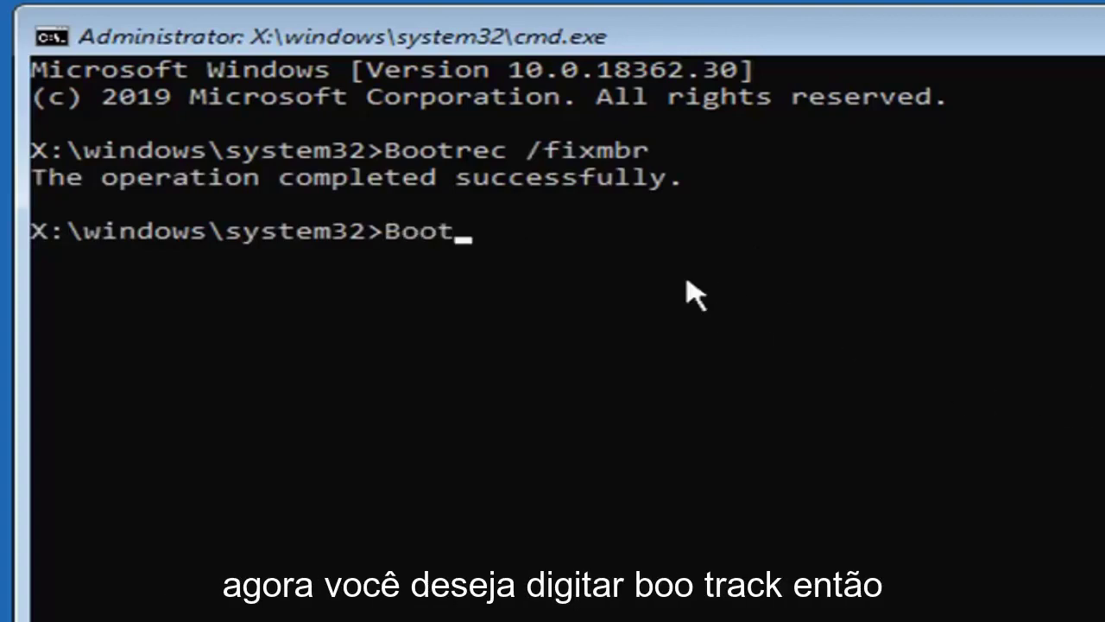
{"action": "type", "text": "re"}
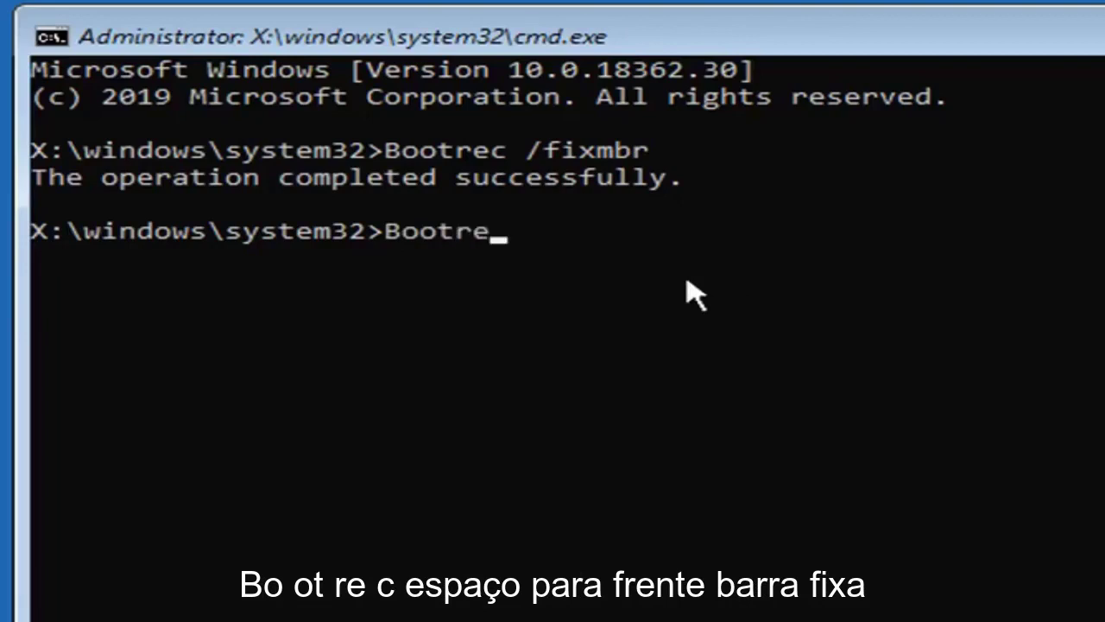
{"action": "type", "text": "c /fixboot"}
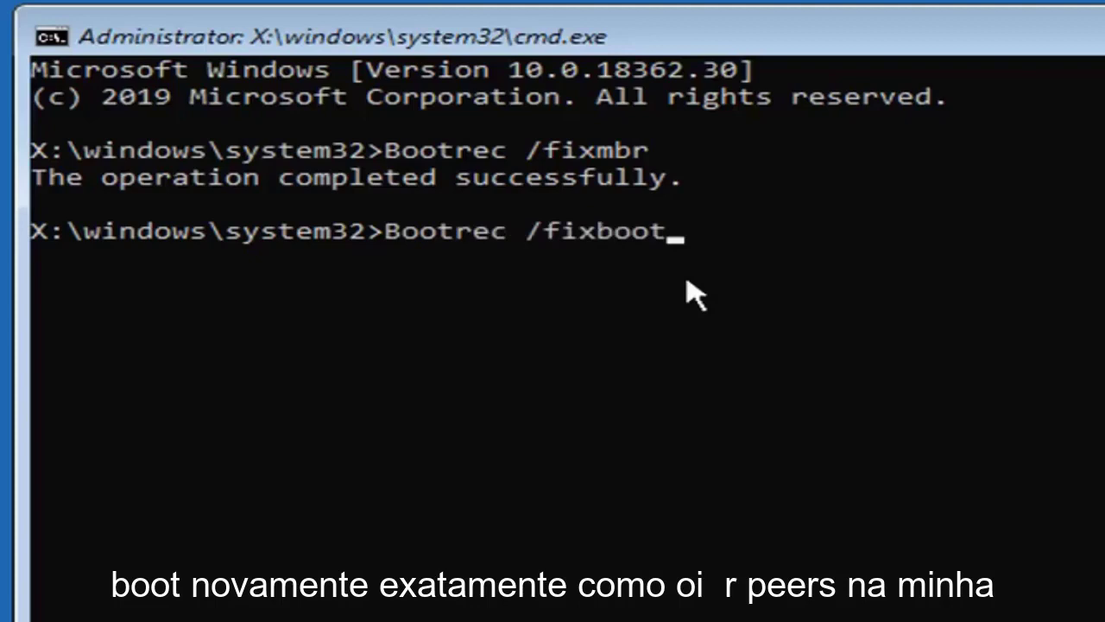
{"action": "key", "text": "Return"}
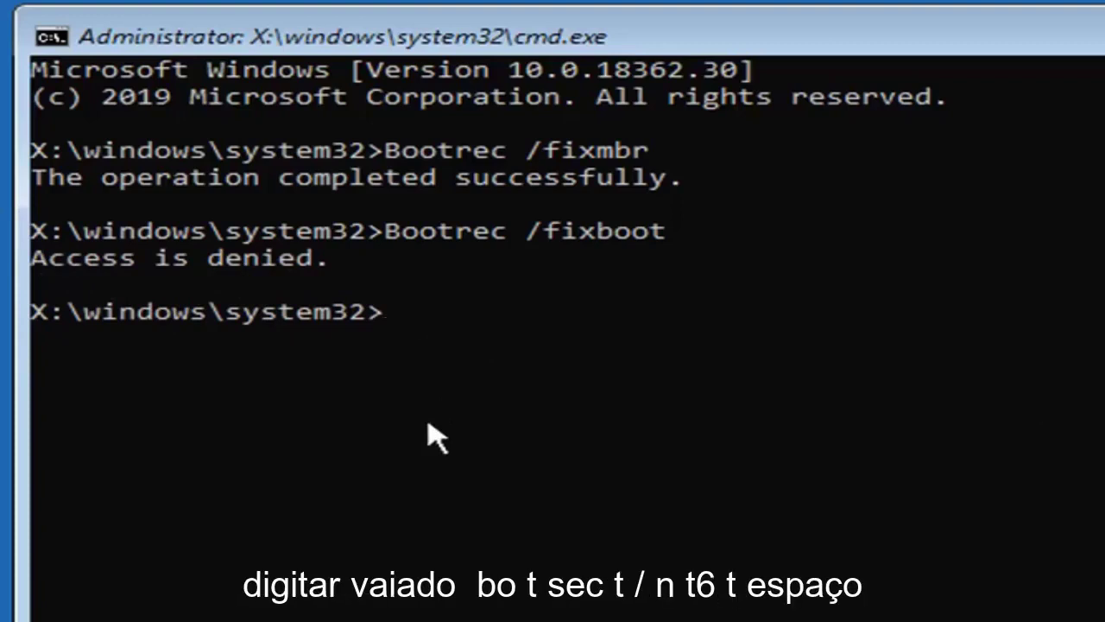
- Update the system volume's bootcode by running bootsect/nt60 sys
{"action": "type", "text": "boot"}
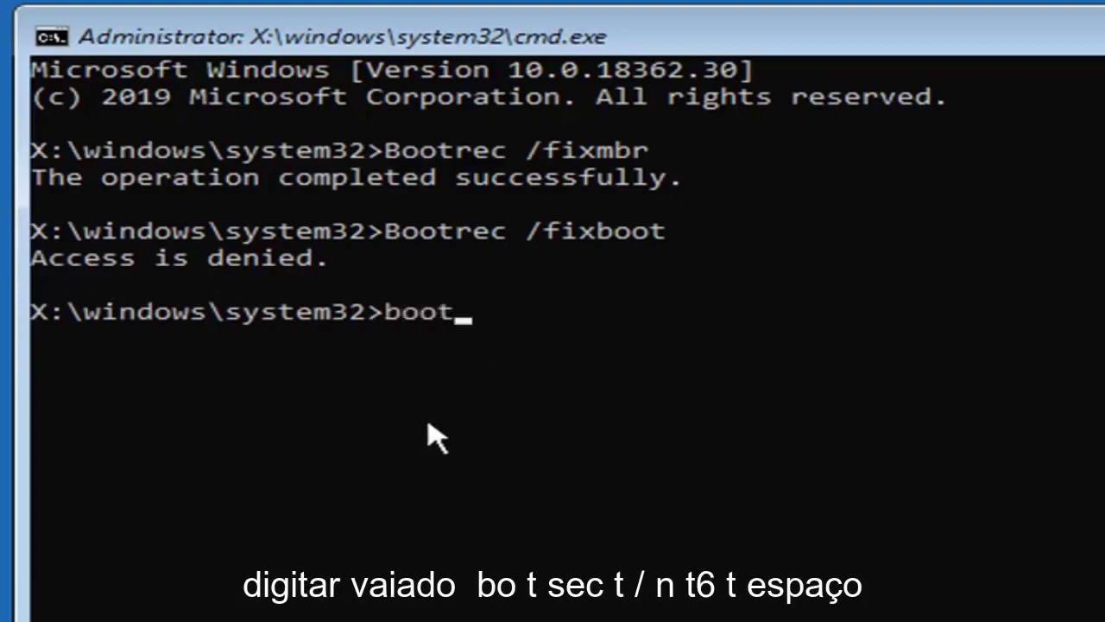
{"action": "type", "text": "sec"}
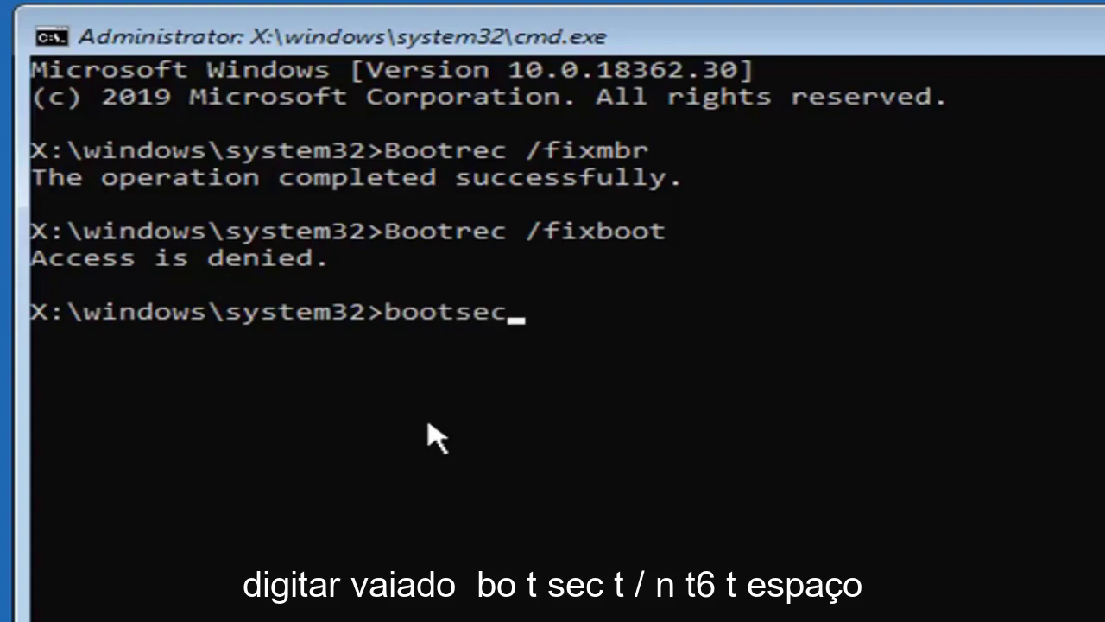
{"action": "type", "text": "t/nt60"}
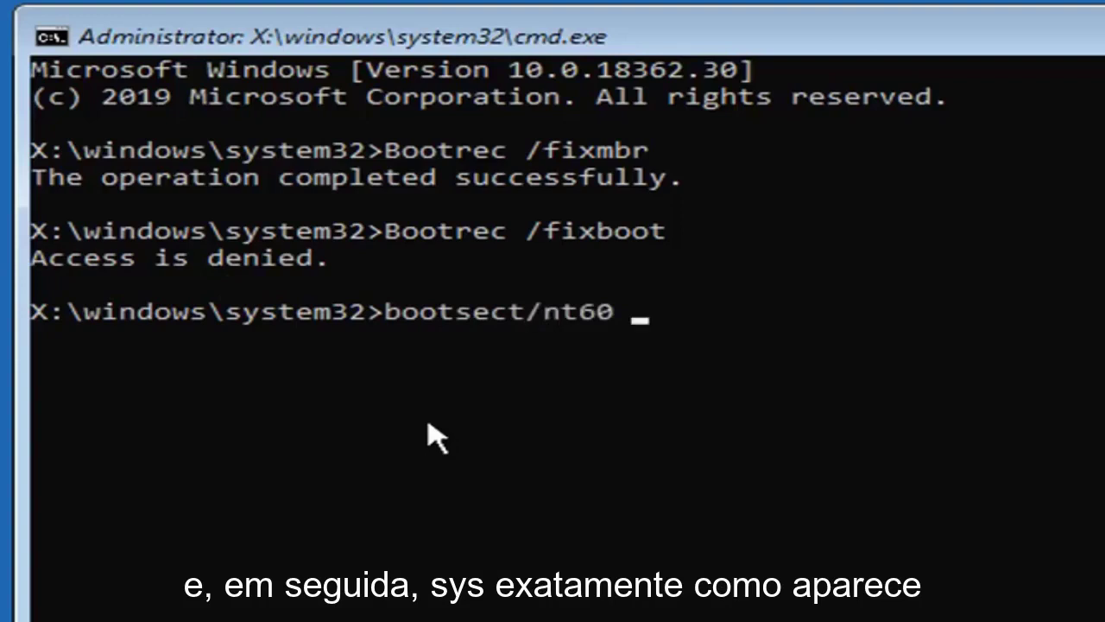
{"action": "type", "text": " sys"}
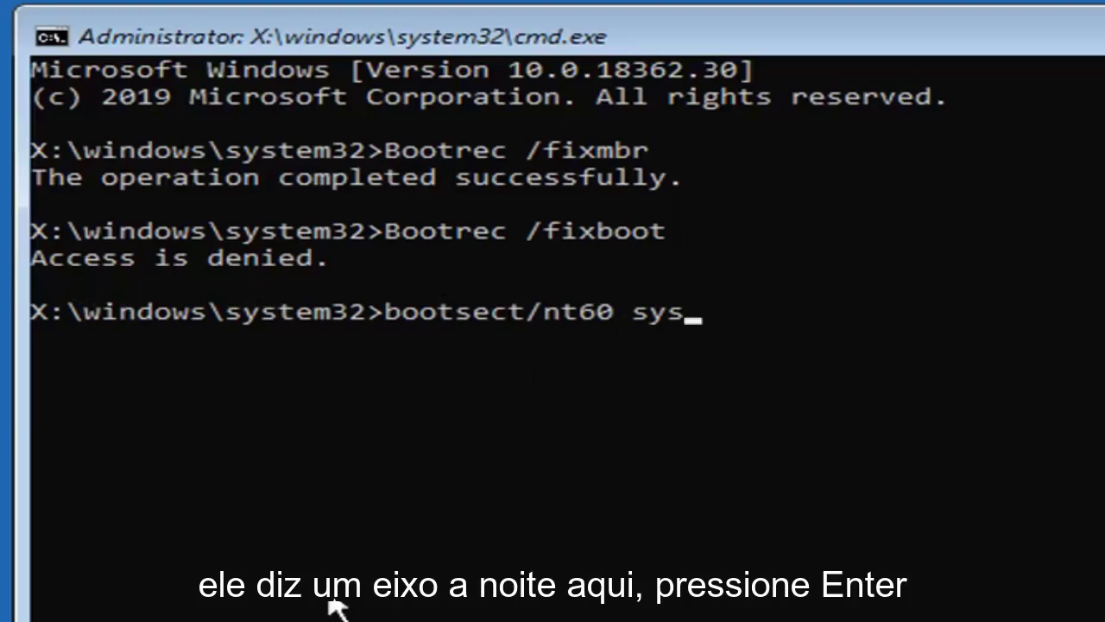
{"action": "key", "text": "Return"}
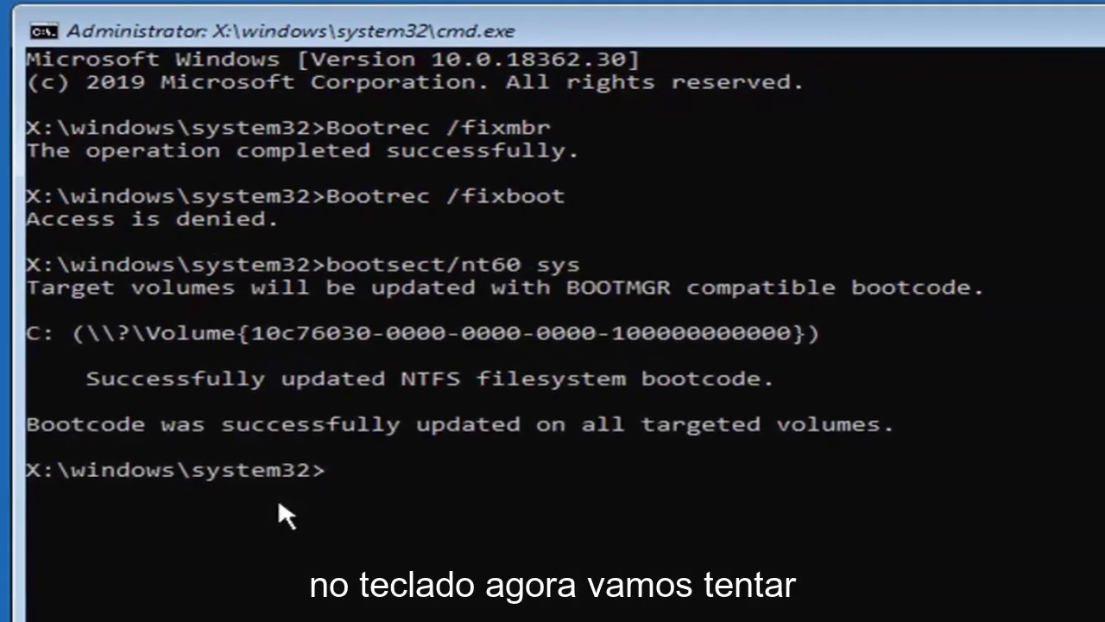
- Run Bootrec /fixboot again after the bootcode update to repair the boot sector
{"action": "type", "text": "Bootr"}
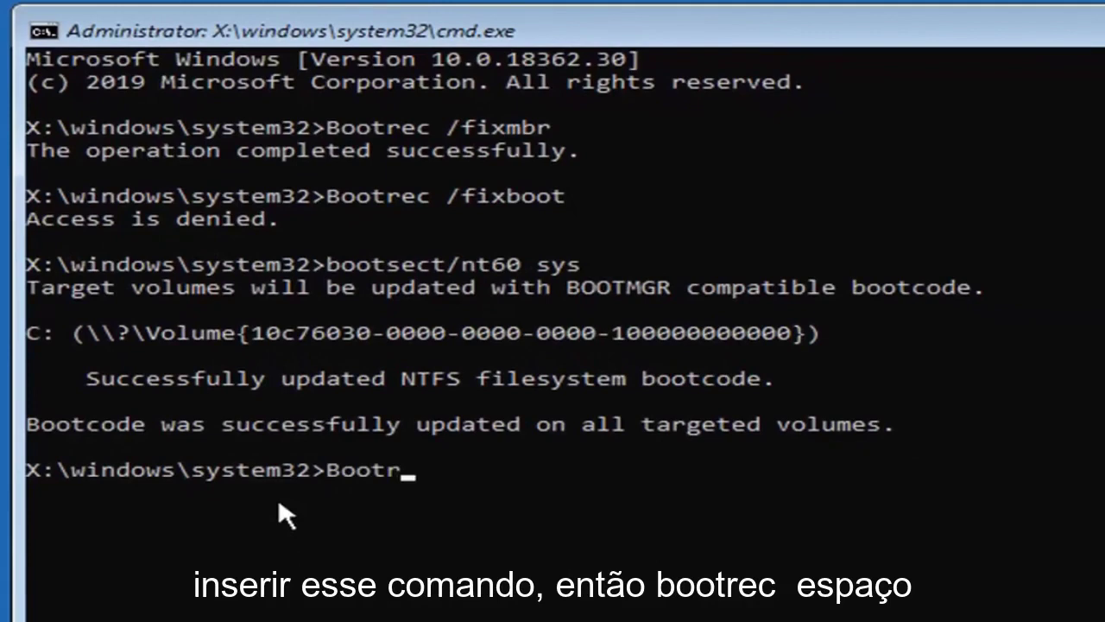
{"action": "type", "text": "ec "}
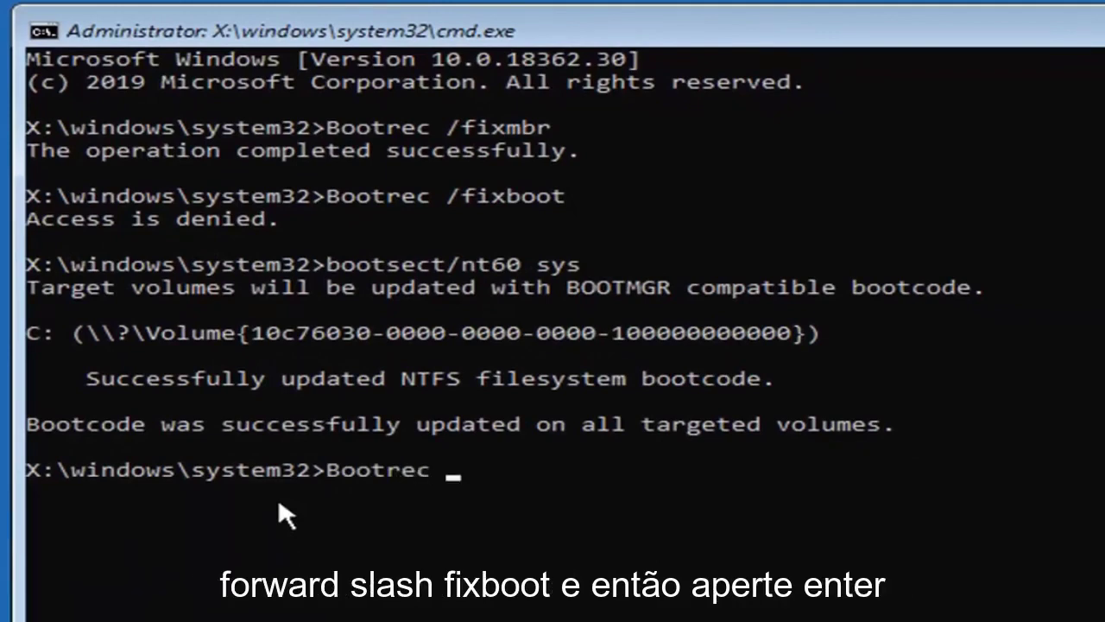
{"action": "type", "text": "/fisbo"}
{"action": "key", "text": "BackSpace"}
{"action": "key", "text": "BackSpace"}
{"action": "key", "text": "BackSpace"}
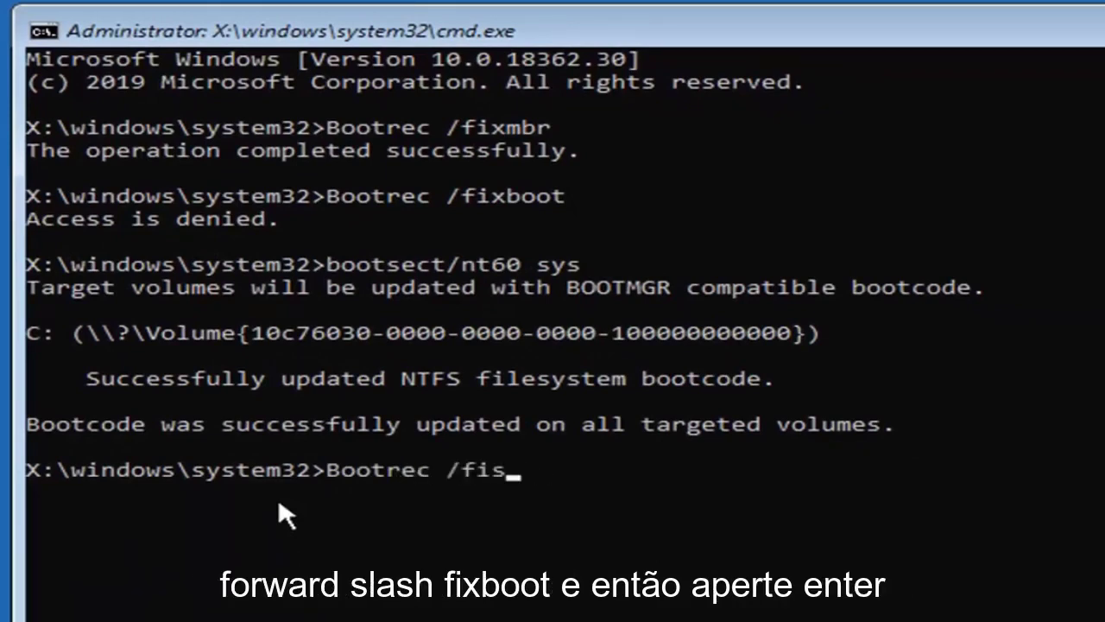
{"action": "type", "text": "xboot"}
{"action": "key", "text": "Return"}
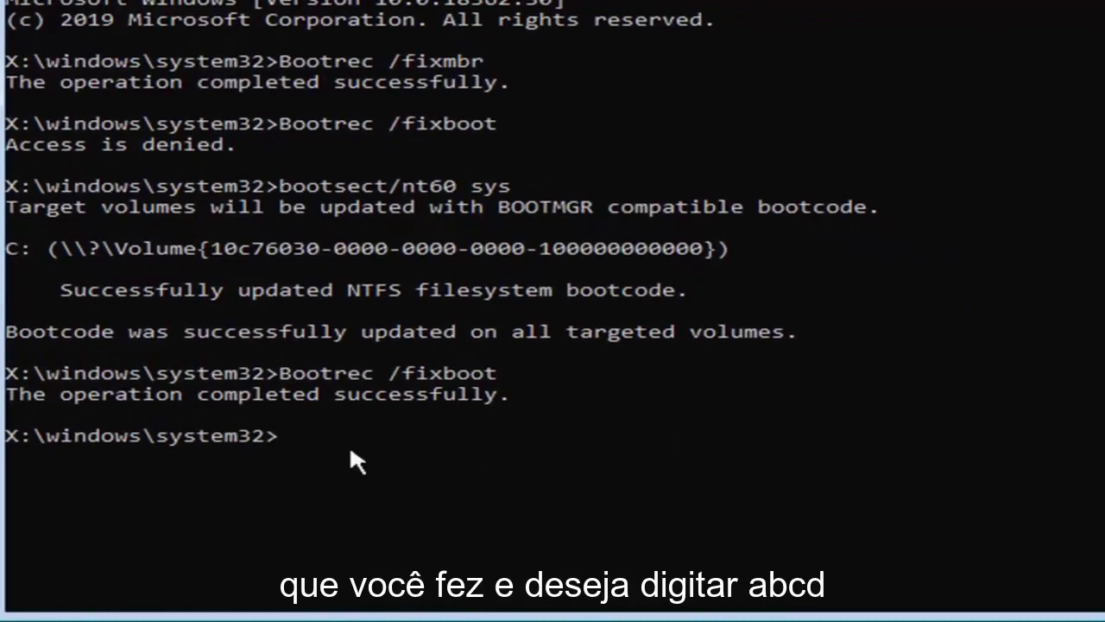
- Back up the boot configuration data by running bcdedit /export c:\bcdbackup
{"action": "type", "text": "bcdedit "}
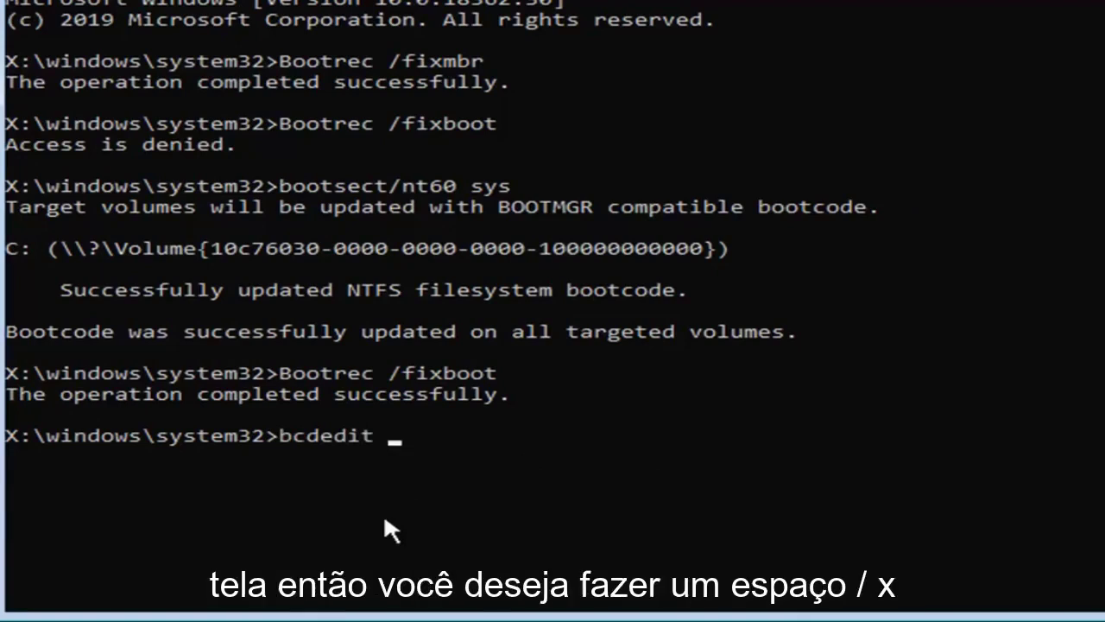
{"action": "type", "text": "/export"}
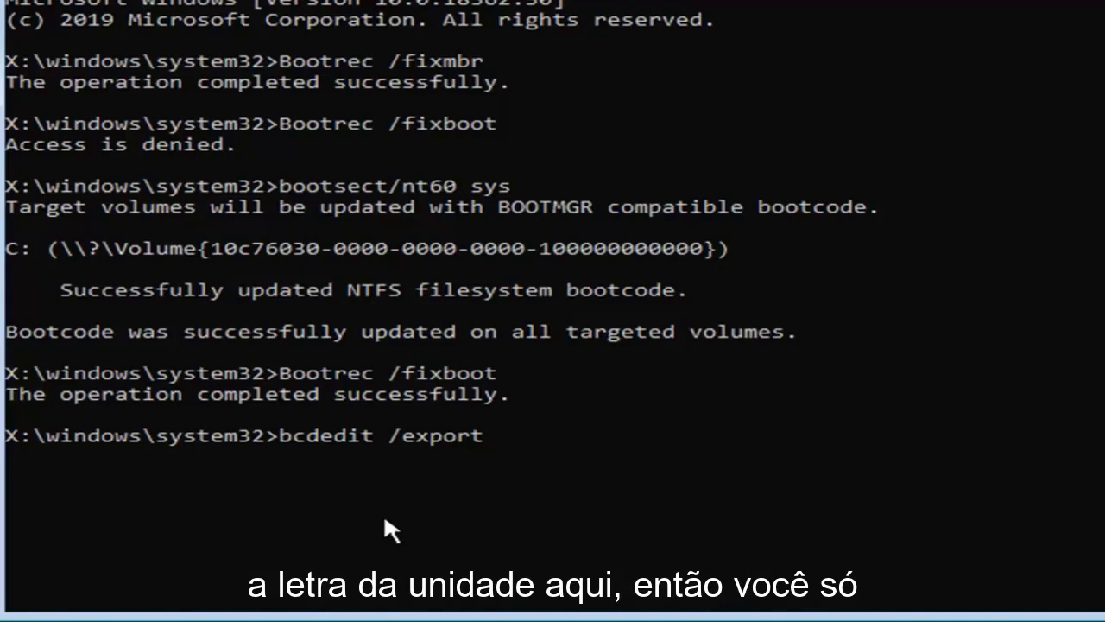
{"action": "type", "text": "c"}
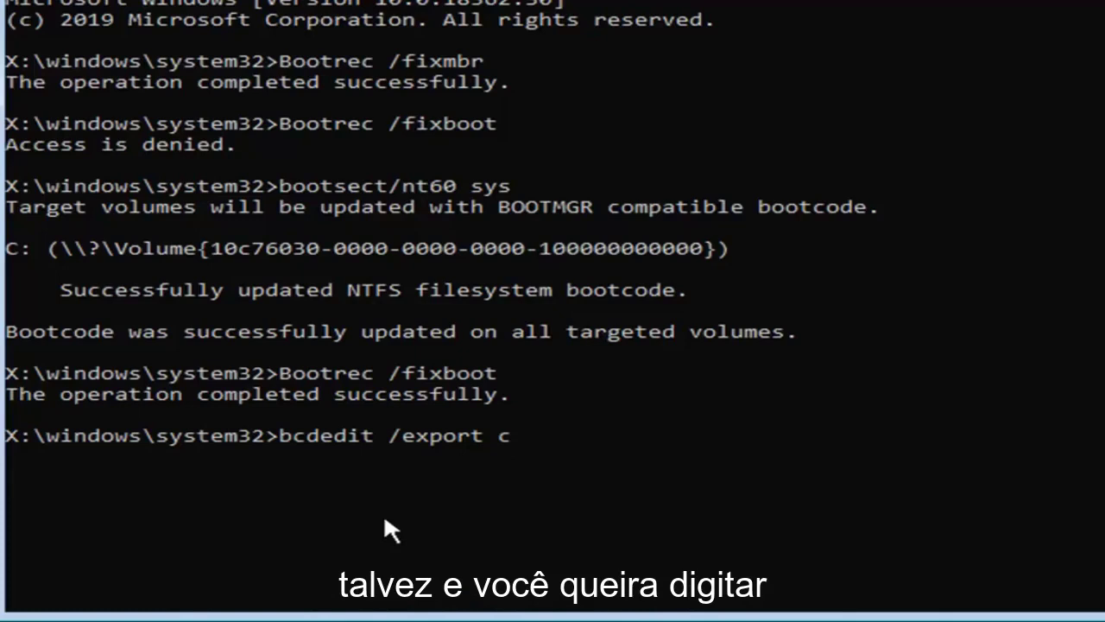
{"action": "type", "text": ":"}
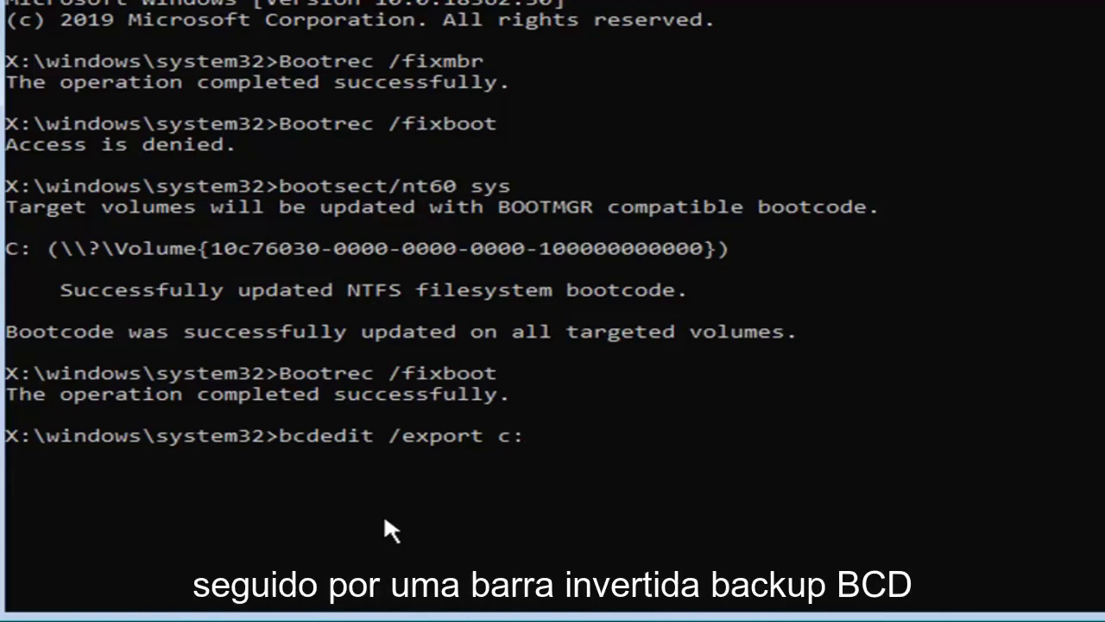
{"action": "type", "text": "\\"}
{"action": "type", "text": "bcd"}
{"action": "type", "text": "backup"}
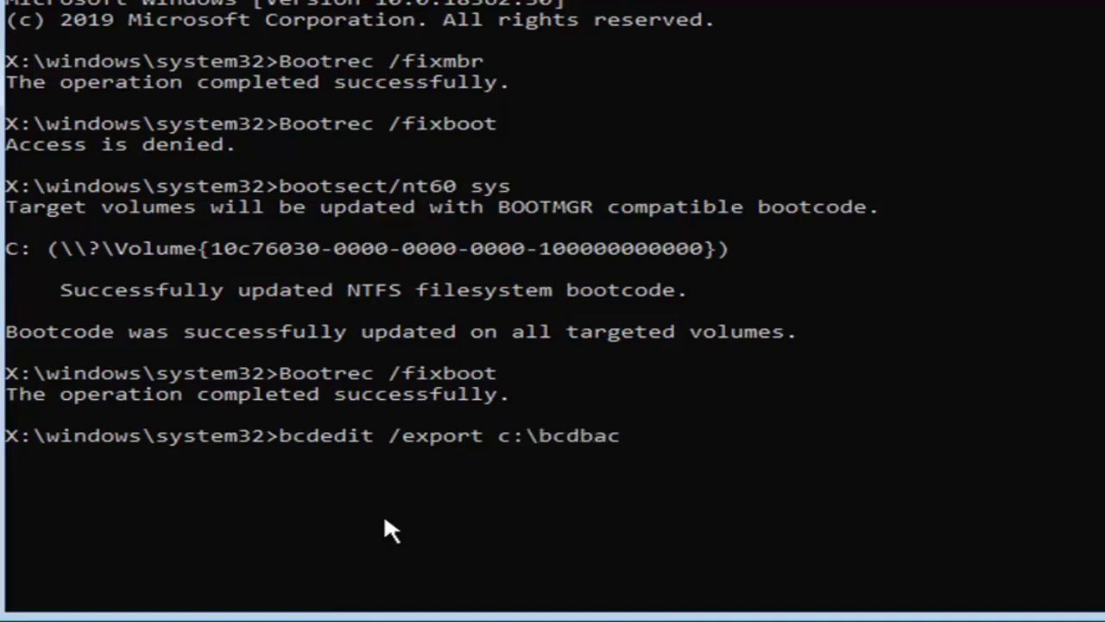
{"action": "type", "text": "kup"}
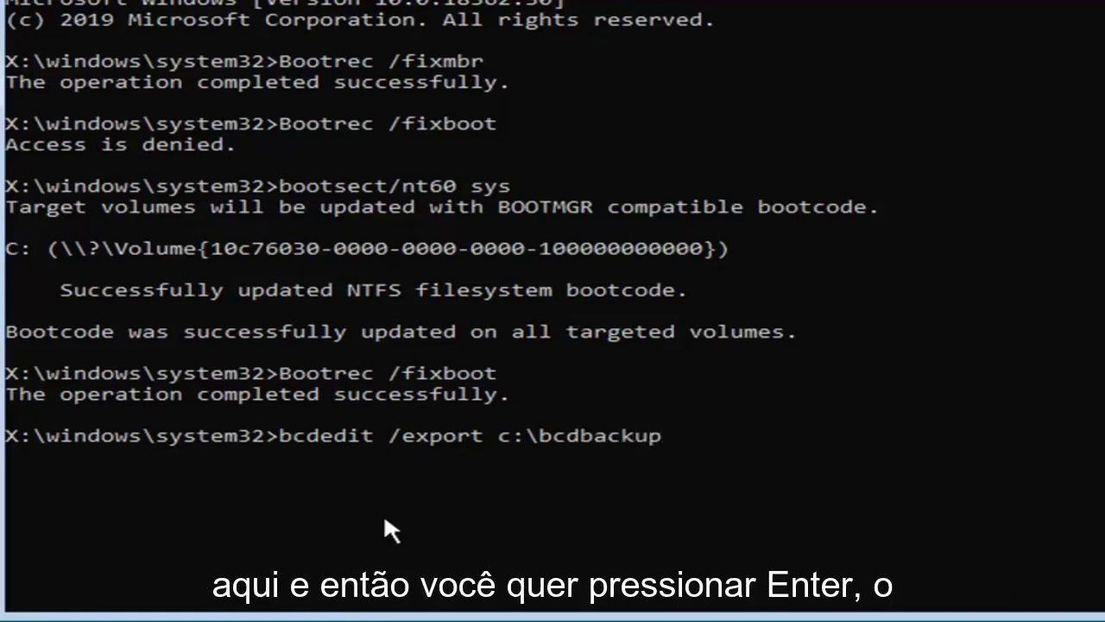
{"action": "key", "text": "Return"}
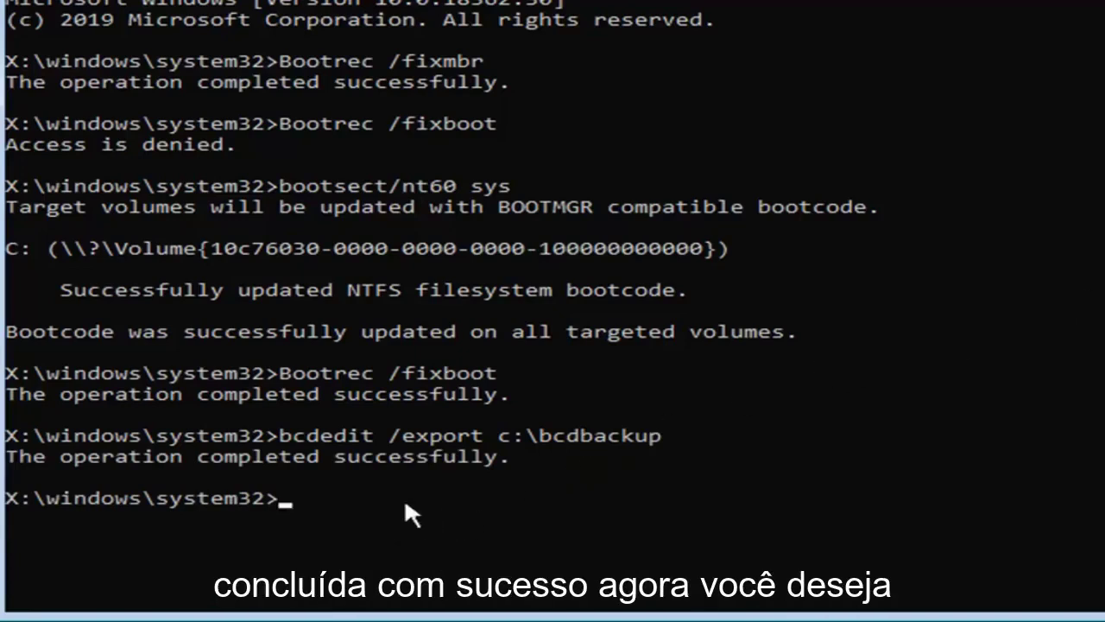
- Clear the hidden, read-only and system attributes of the BCD file by running attrib c:\boot\bcd -h -r -s
{"action": "type", "text": "att"}
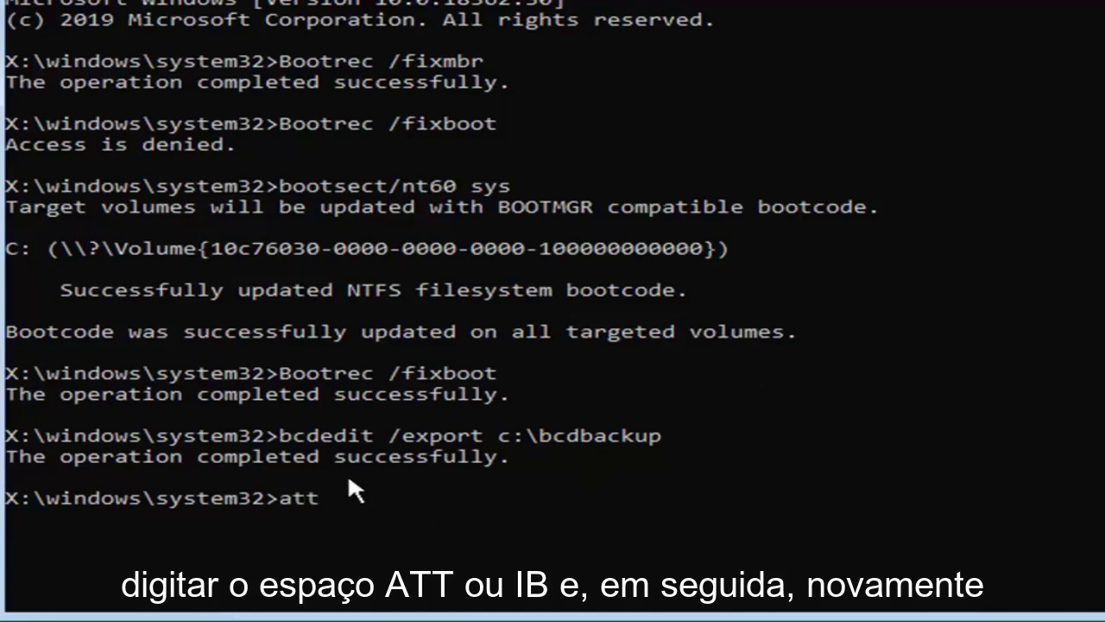
{"action": "type", "text": "rib"}
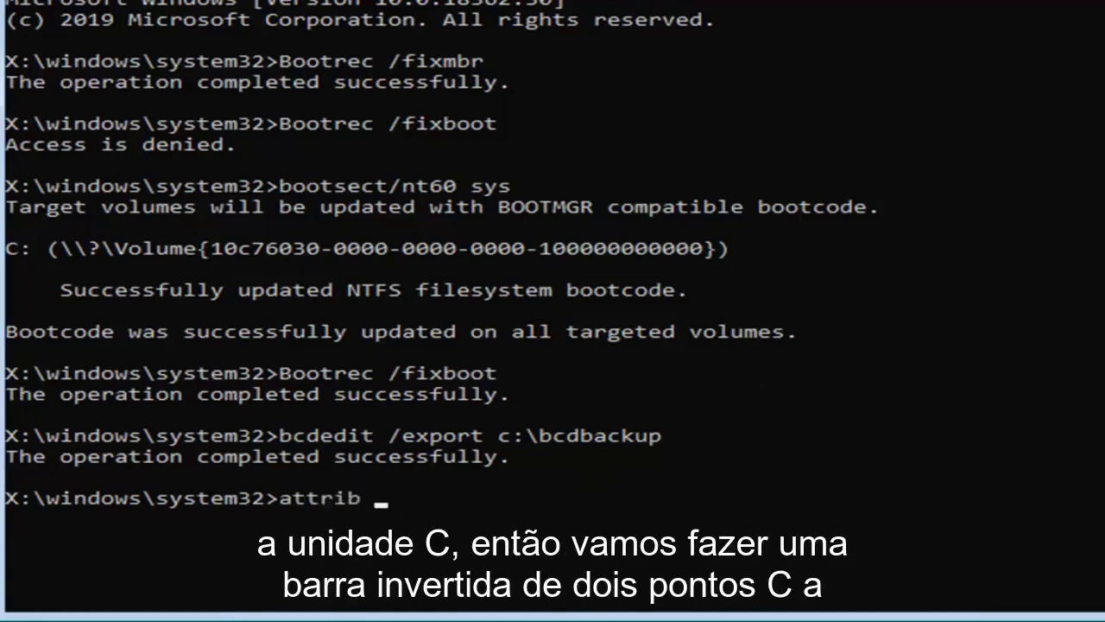
{"action": "type", "text": " c:\\"}
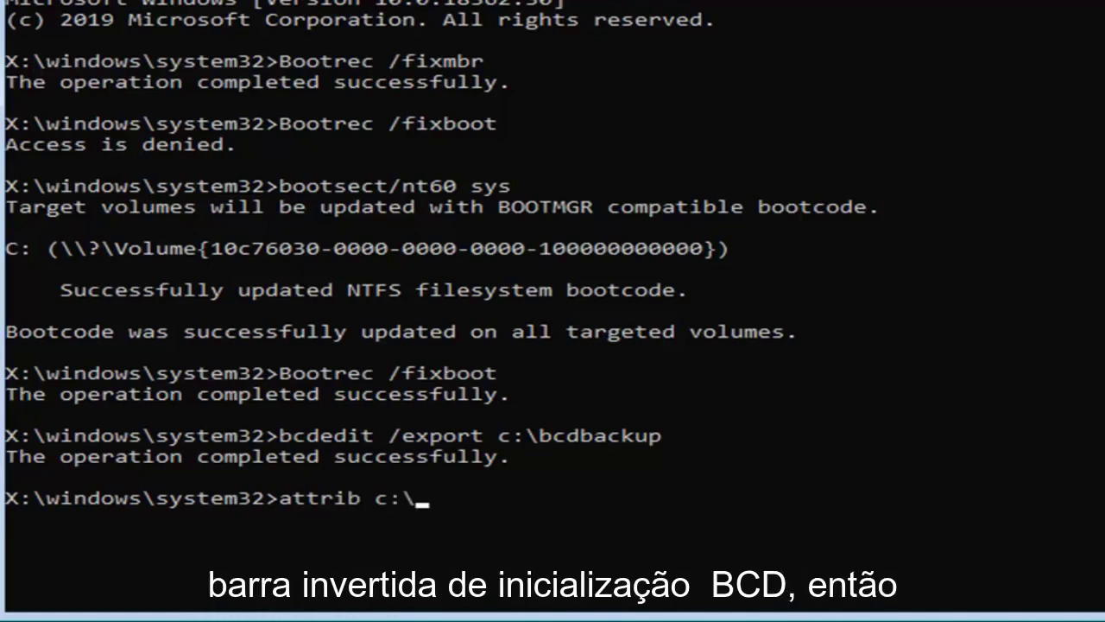
{"action": "type", "text": "boot"}
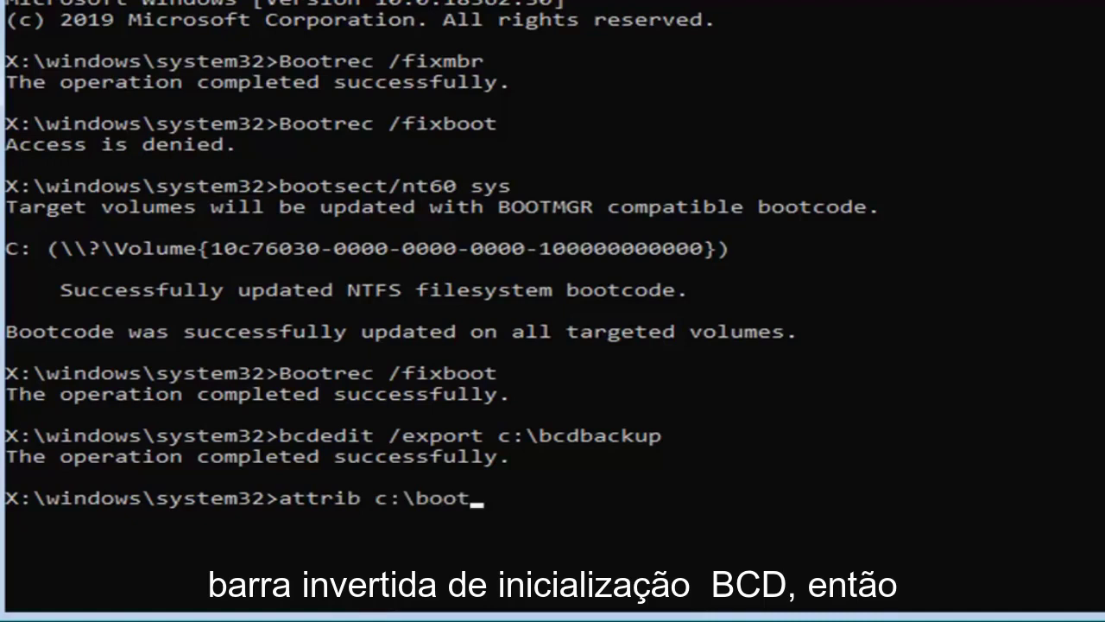
{"action": "type", "text": "\bcd"}
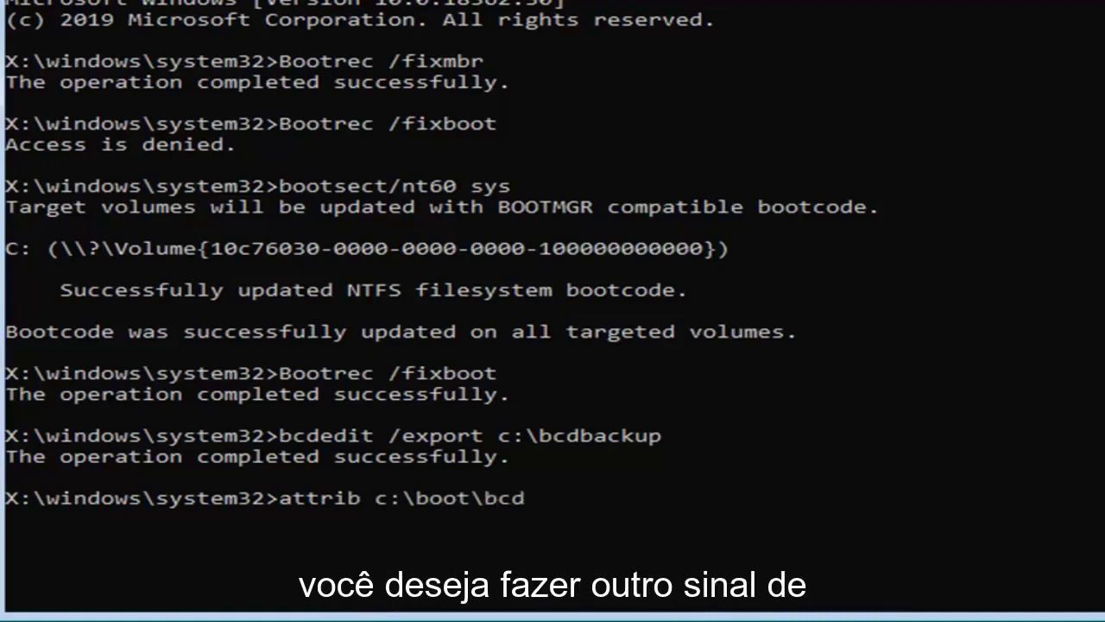
{"action": "type", "text": " -h"}
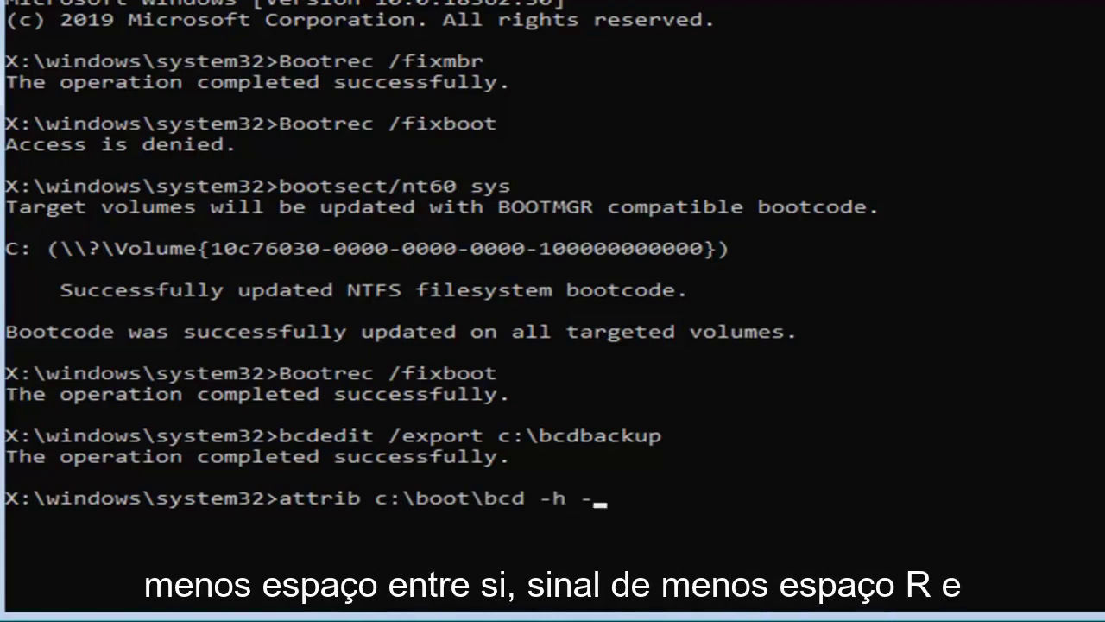
{"action": "type", "text": " -r"}
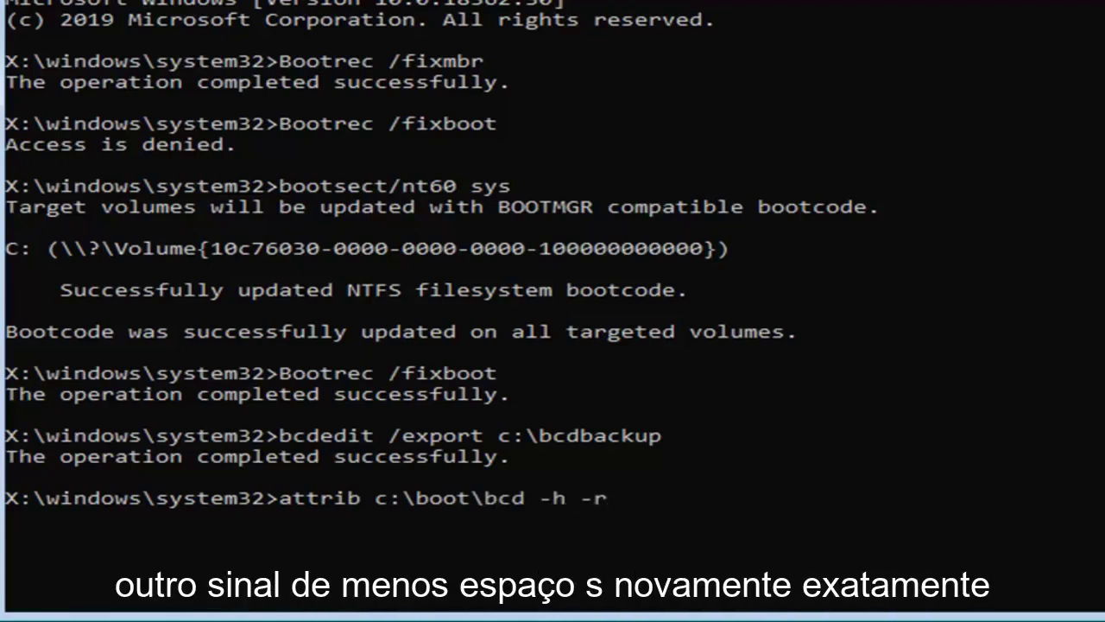
{"action": "type", "text": " -s"}
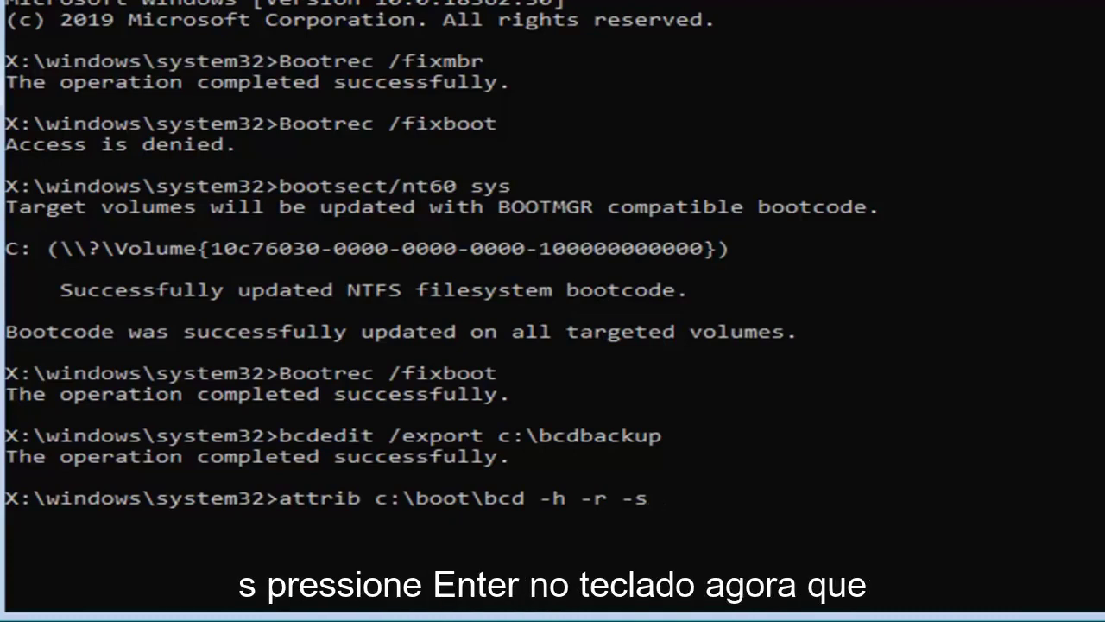
{"action": "key", "text": "Return"}
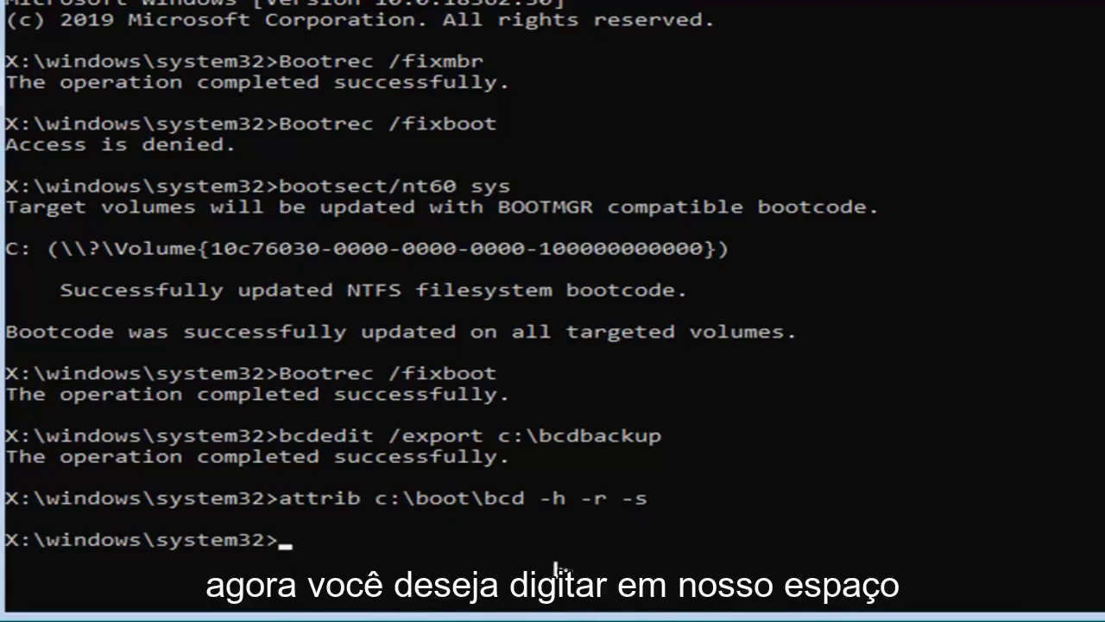
- Rename the old BCD store to bcd.old by running ren c:\boot\bcd bcd.old
{"action": "type", "text": "ren "}
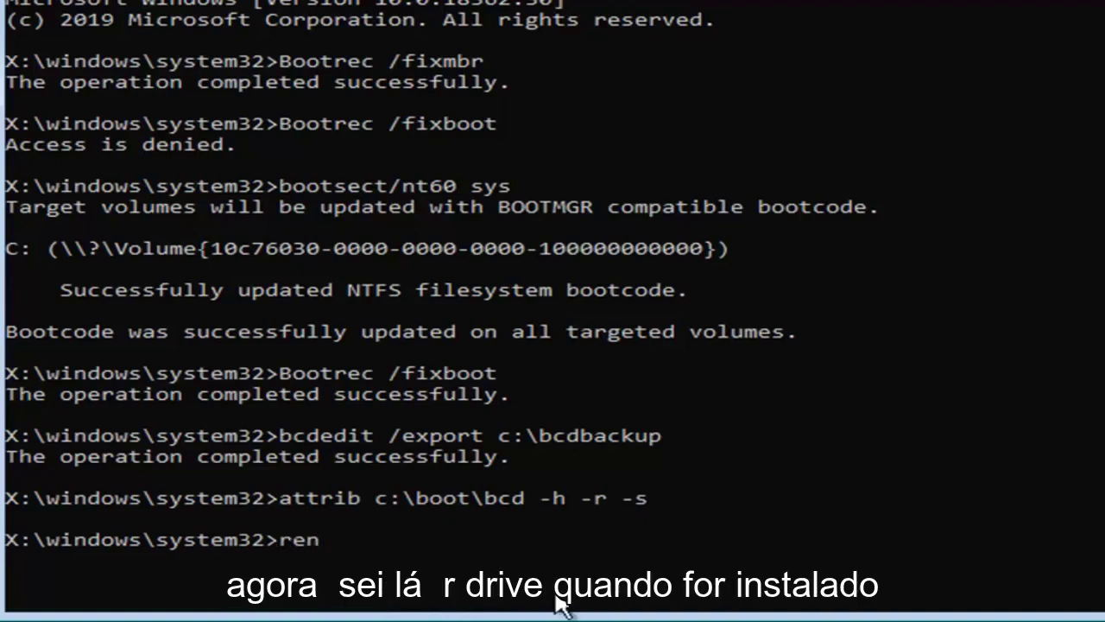
{"action": "type", "text": "c"}
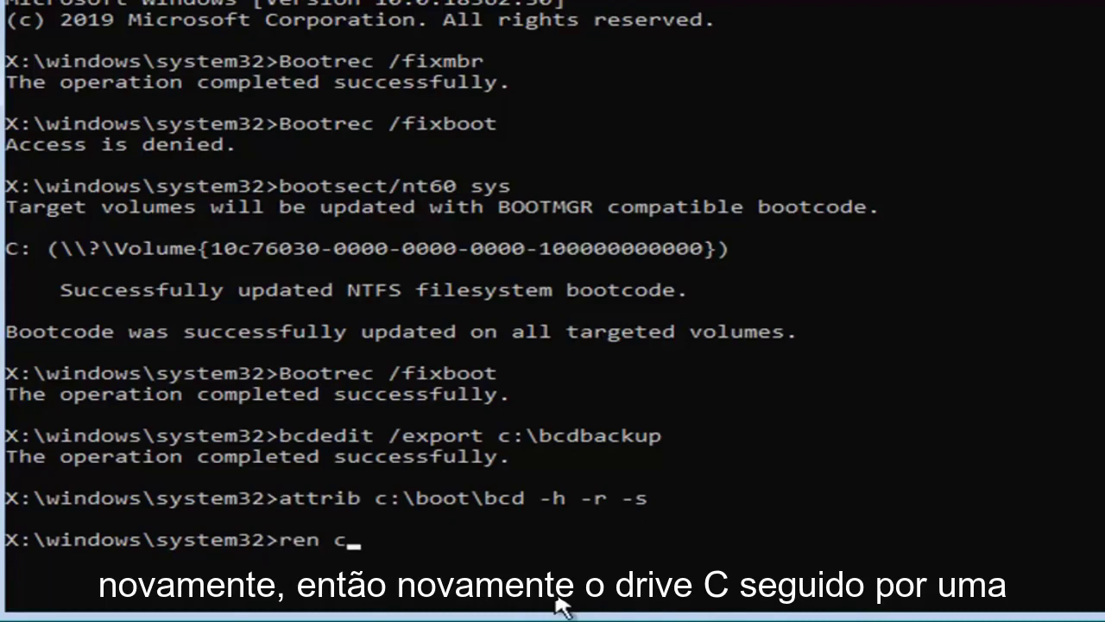
{"action": "type", "text": ":"}
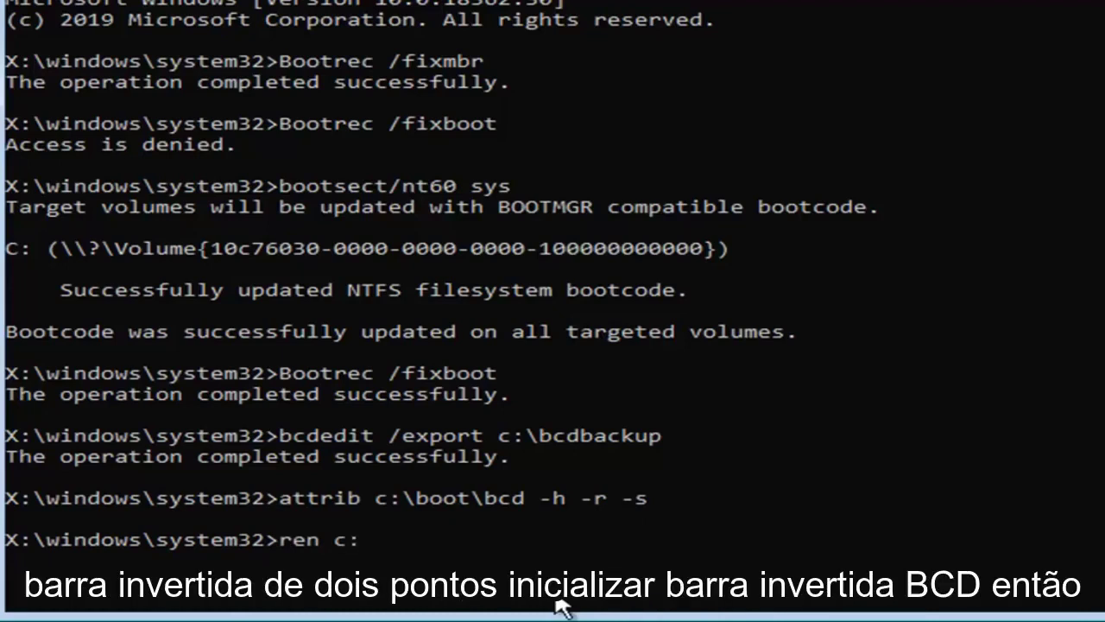
{"action": "type", "text": "\\boot"}
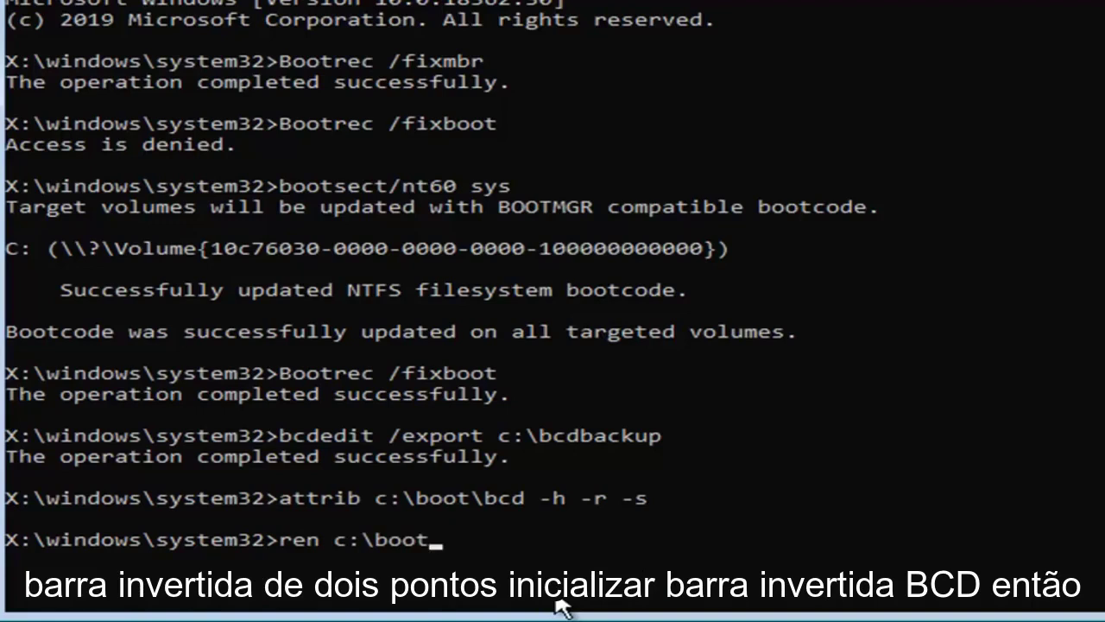
{"action": "type", "text": "\\bcd"}
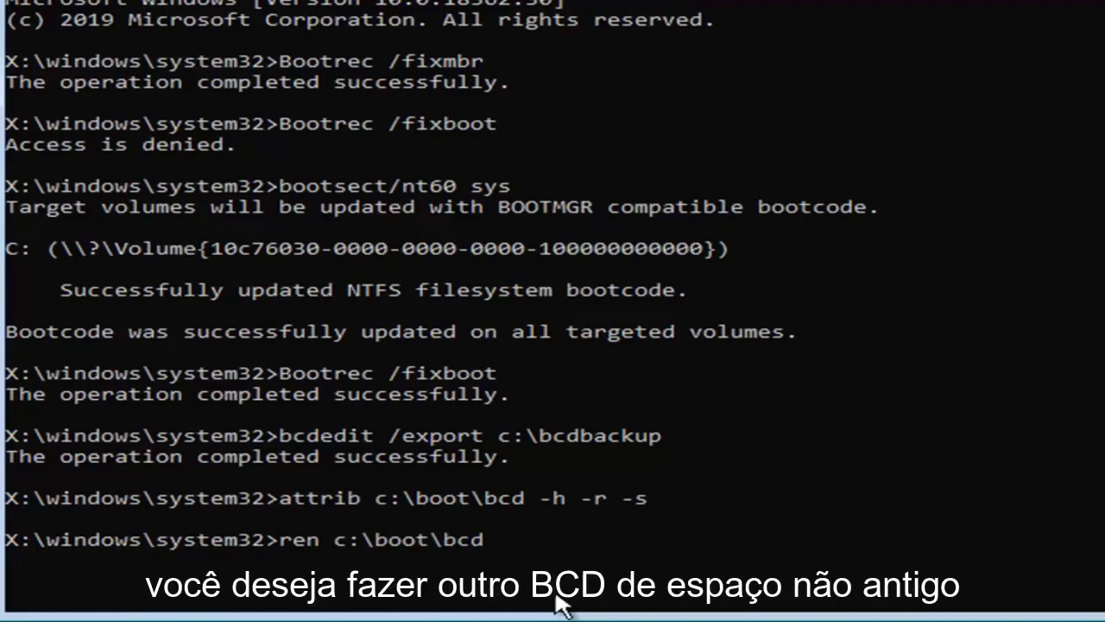
{"action": "type", "text": " bcd.old"}
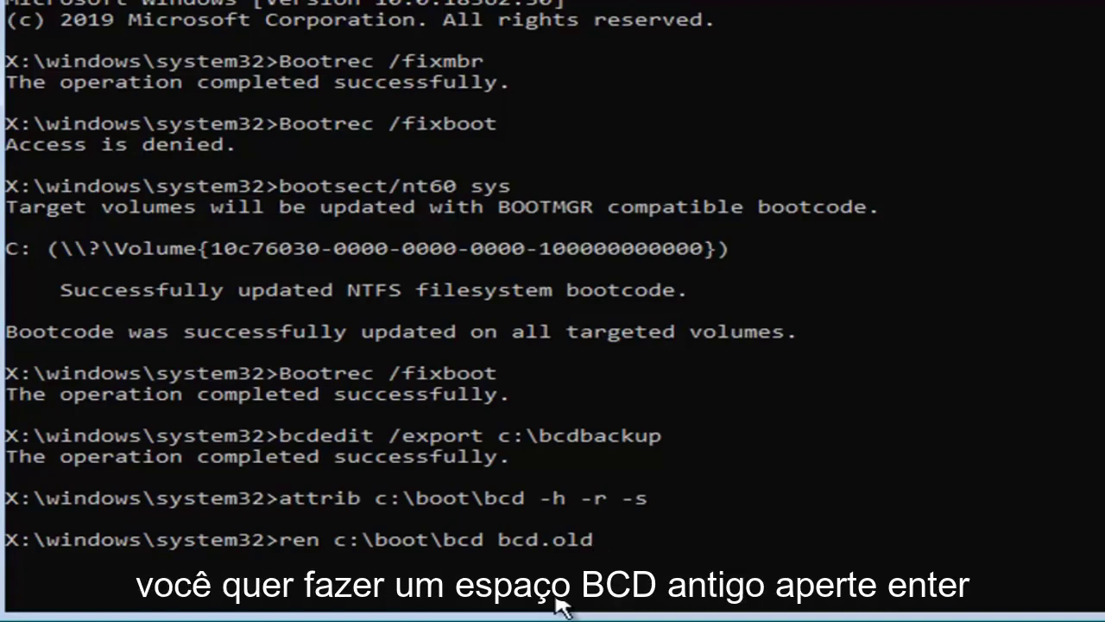
{"action": "key", "text": "Return"}
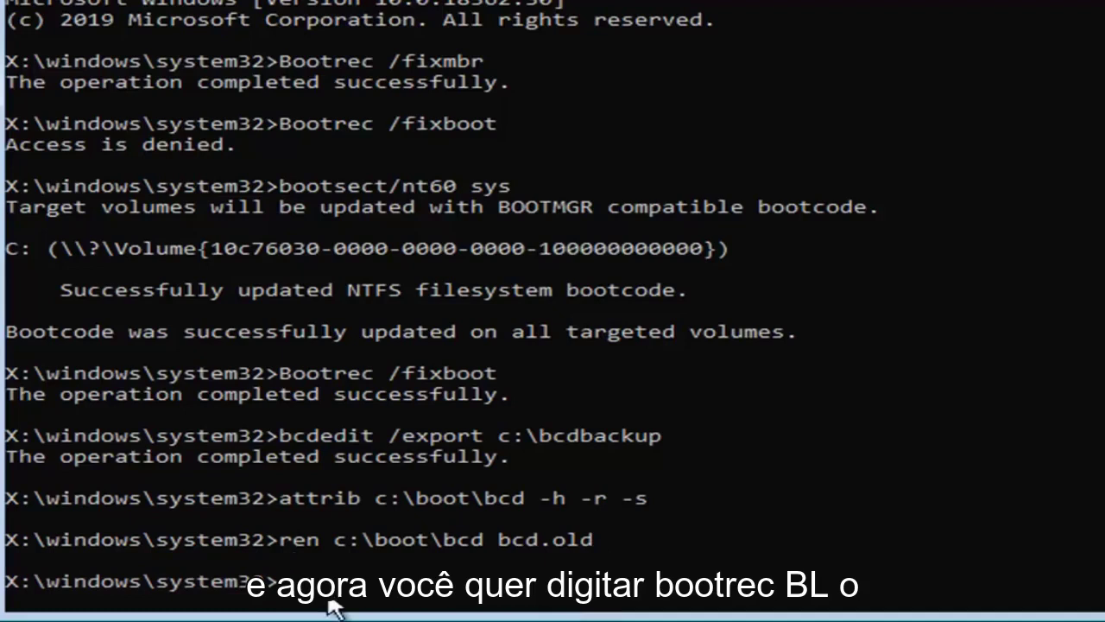
- Rebuild the boot configuration data with bootrec /rebuildbcd, answering Y to add the found Windows installation to the boot list
{"action": "type", "text": "bootrec"}
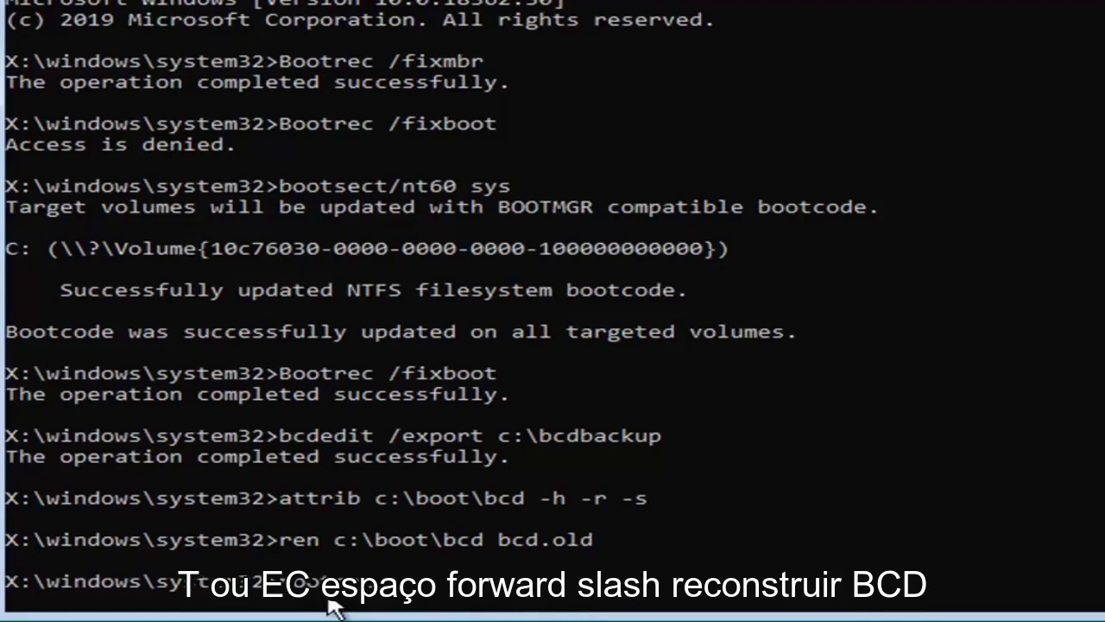
{"action": "type", "text": "rebuil"}
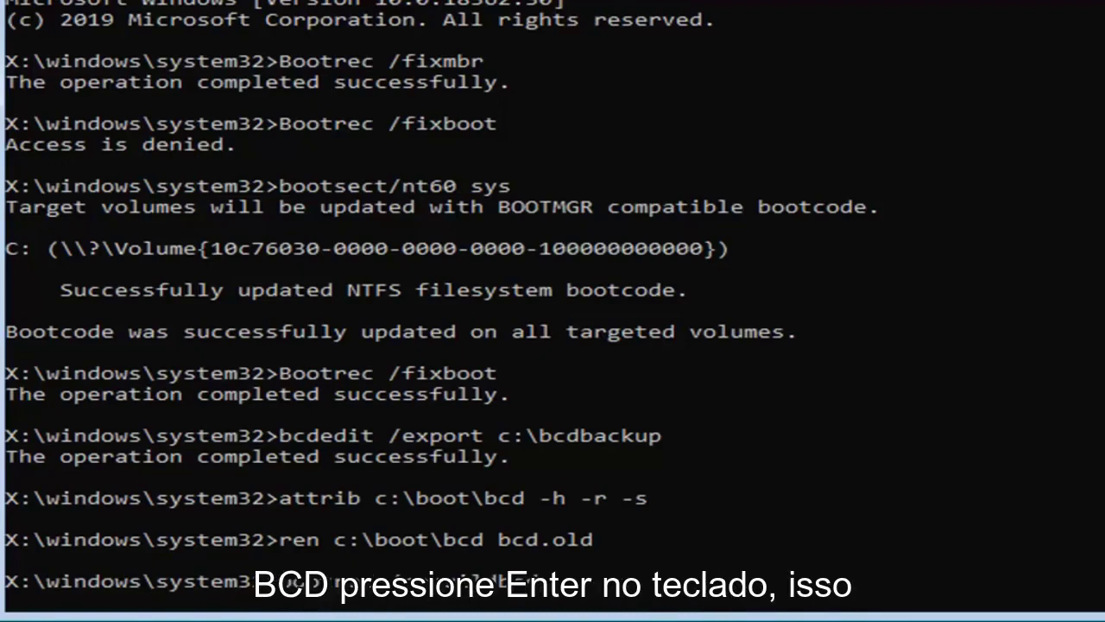
{"action": "key", "text": "Return"}
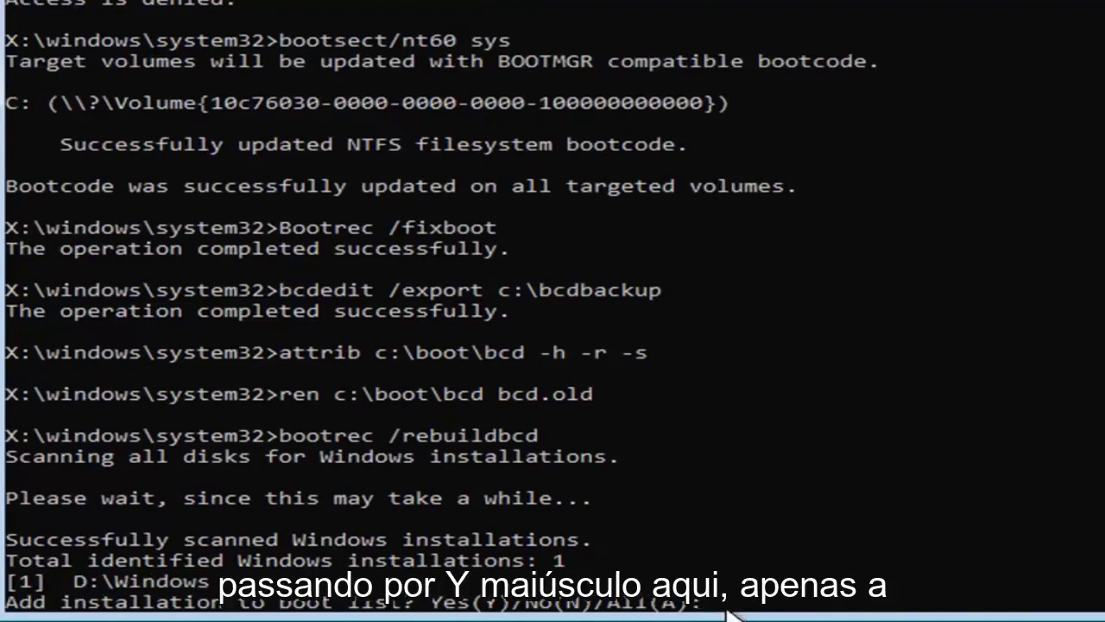
{"action": "type", "text": "Y"}
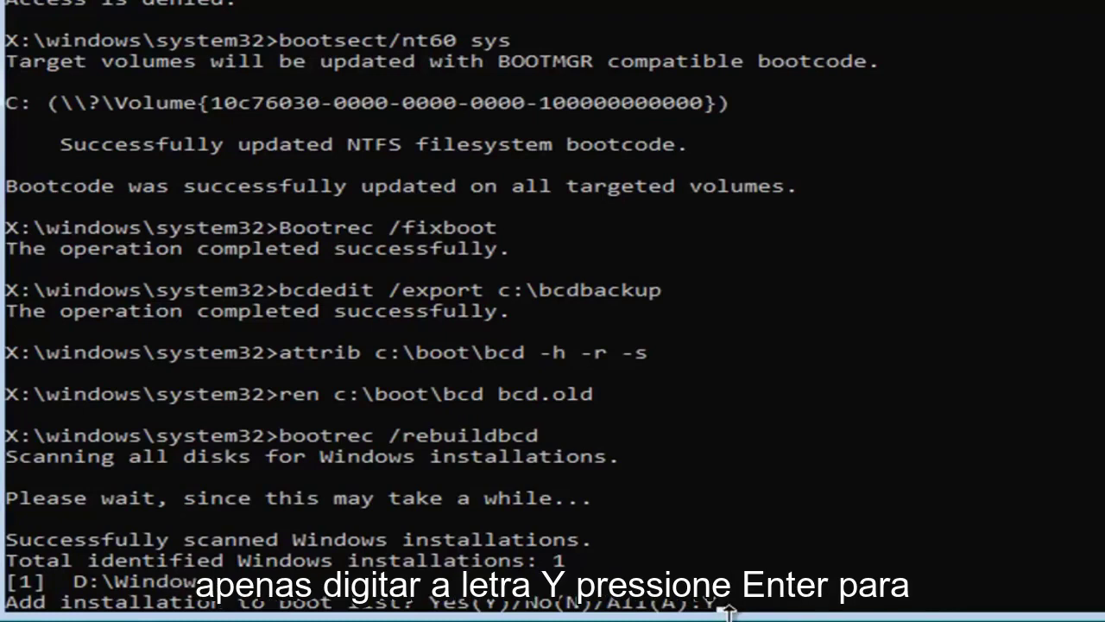
{"action": "key", "text": "Return"}
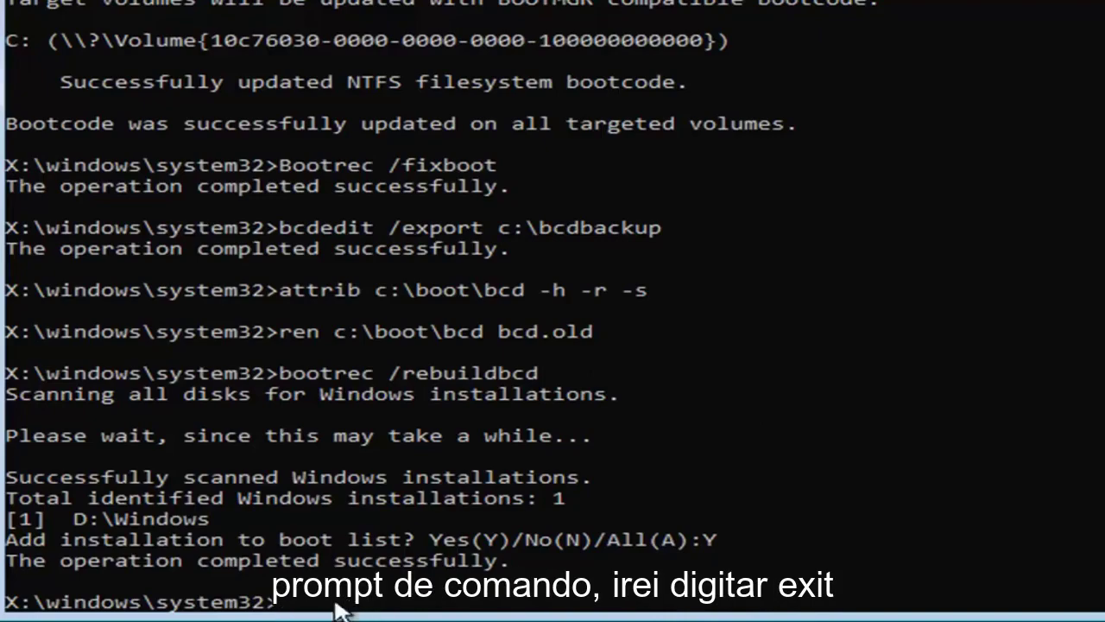
- Close the Command Prompt with the exit command to return to the recovery options
{"action": "type", "text": "exit"}
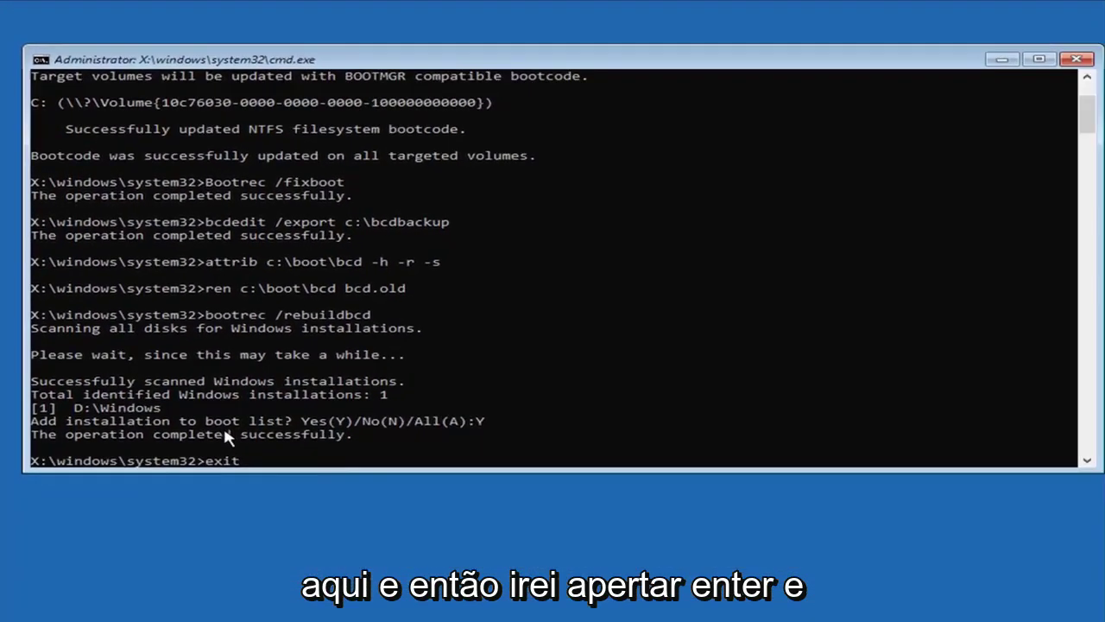
{"action": "key", "text": "Return"}
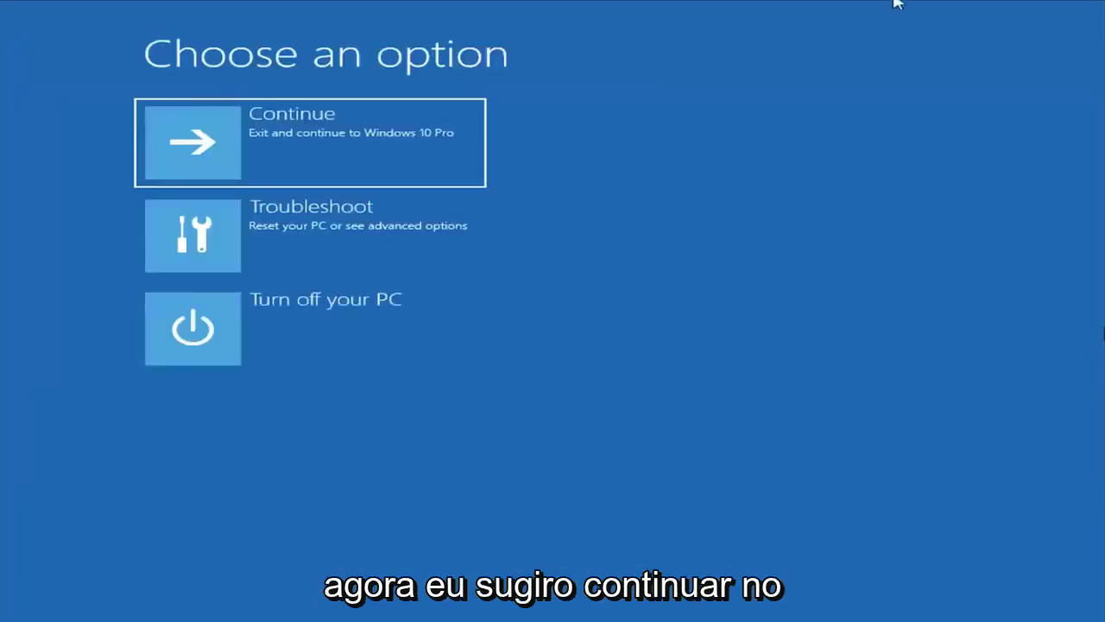